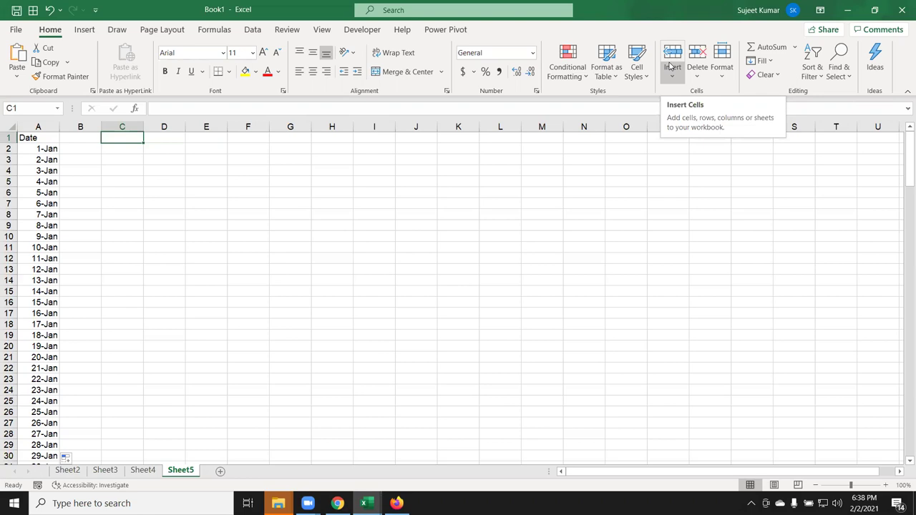
Head column B 'Sales' and enter =RANDBETWEEN(10,90) in B2
click(62, 136)
text(Sales)
key(Return)
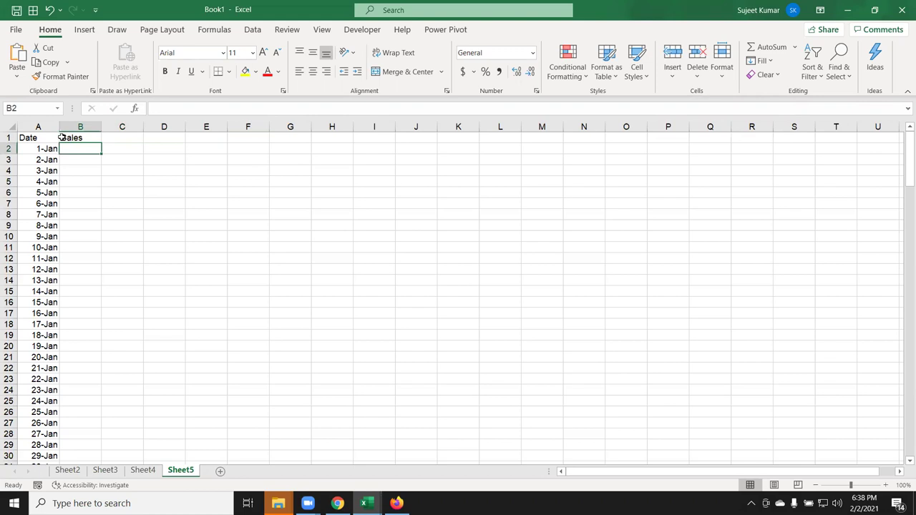
text(=ra)
key(BackSpace)
key(BackSpace)
text(ra)
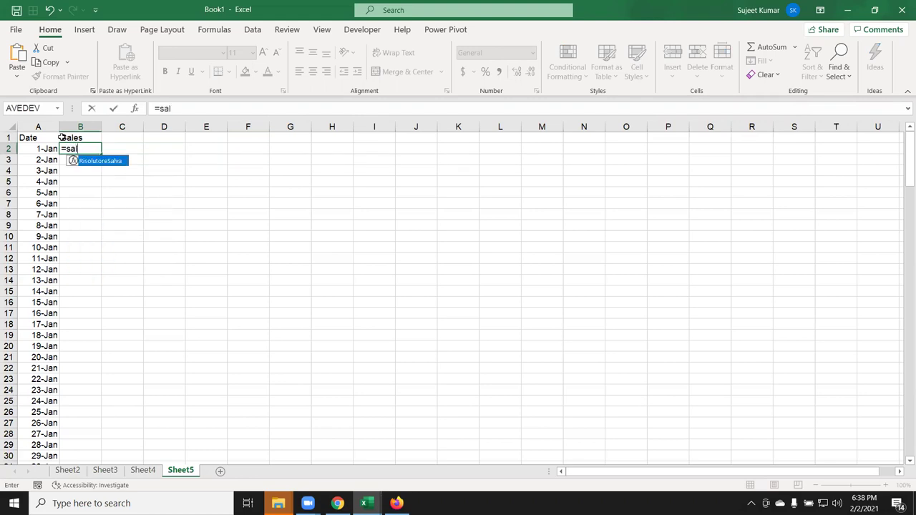
key(BackSpace)
key(BackSpace)
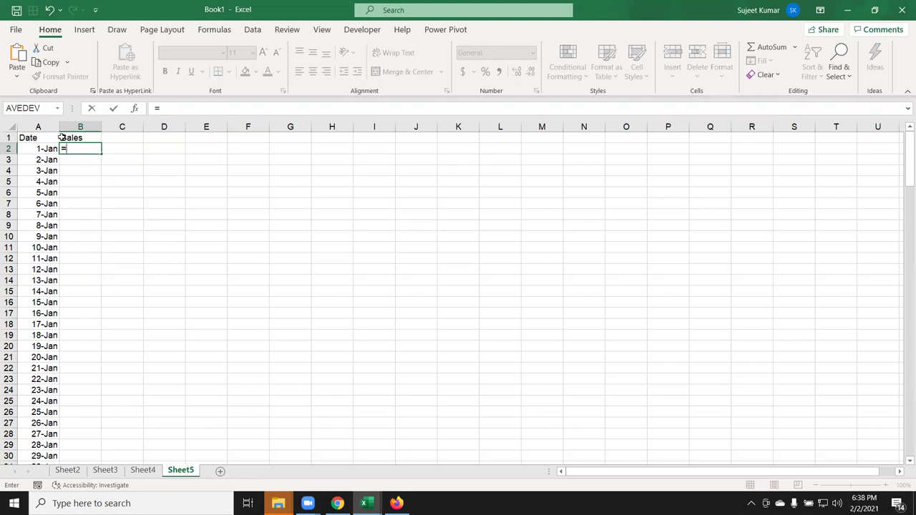
text(ra)
key(Down)
key(Down)
key(Down)
key(Tab)
text(10,90)
key(Return)
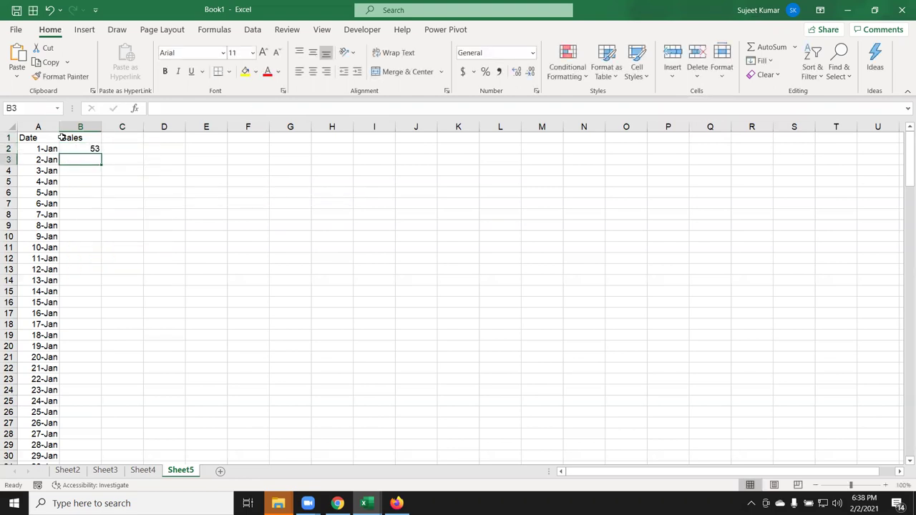
Fill the RANDBETWEEN formula down the Sales column and paste it back as fixed values
click(98, 152)
double_click(100, 154)
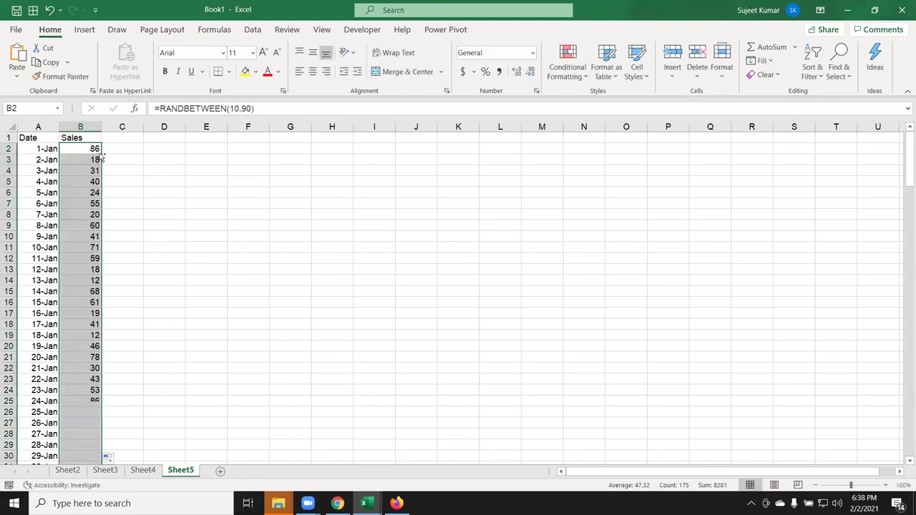
key(ctrl+c)
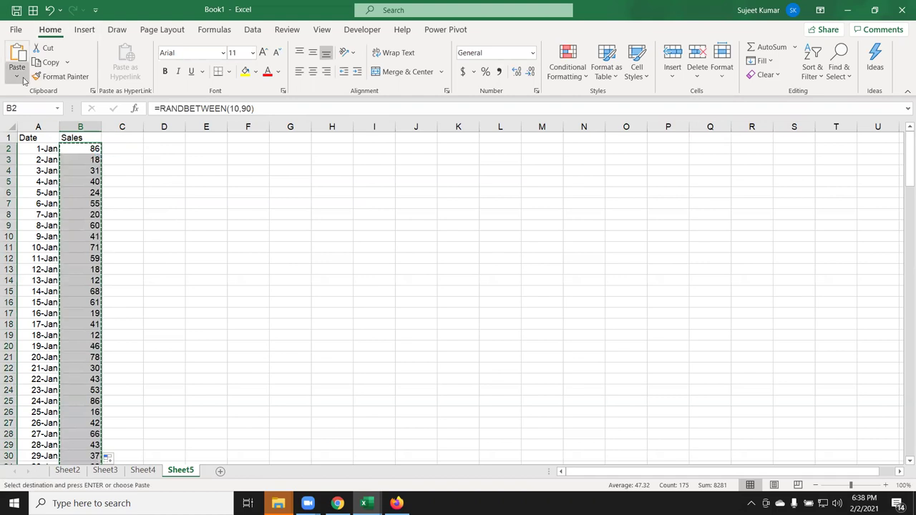
click(17, 76)
click(14, 171)
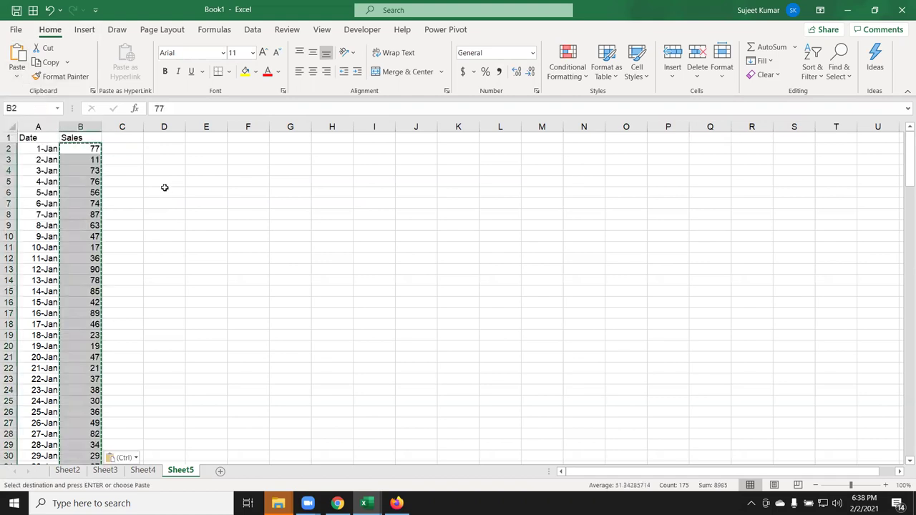
click(234, 182)
Enter the month labels JAN in F5 and Feb in F6, correcting the F5 entry
text(#N/A)
key(Return)
text(FEb)
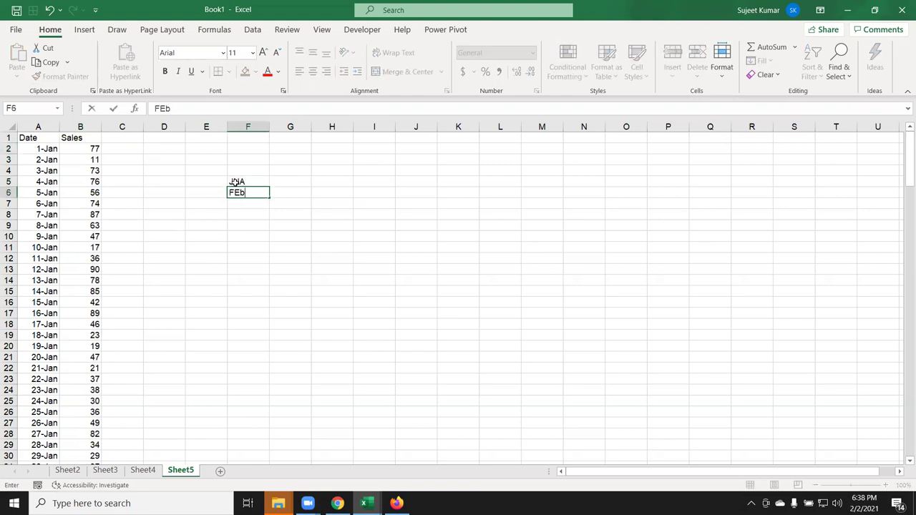
key(Return)
click(236, 182)
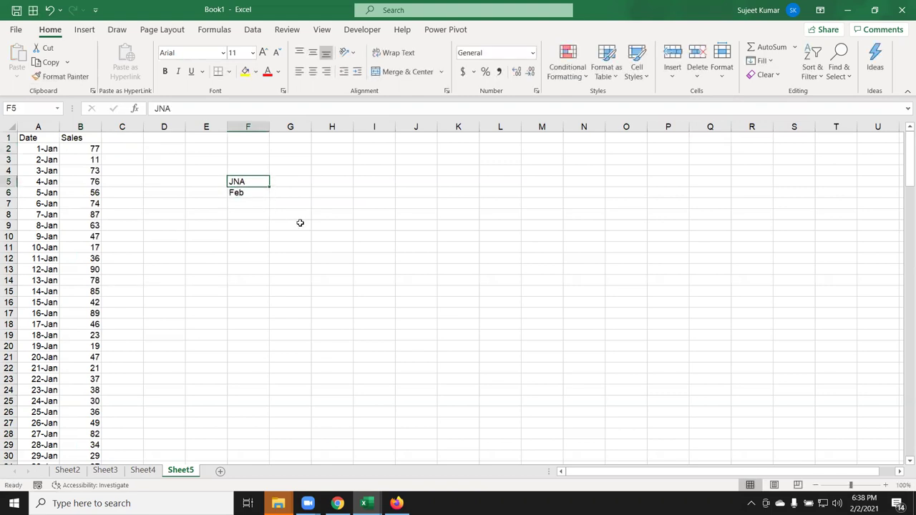
text(JAN)
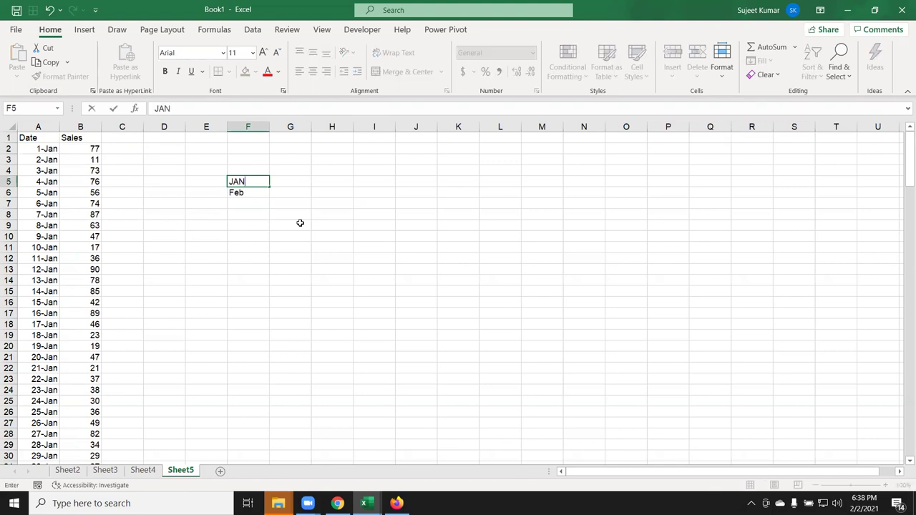
key(Return)
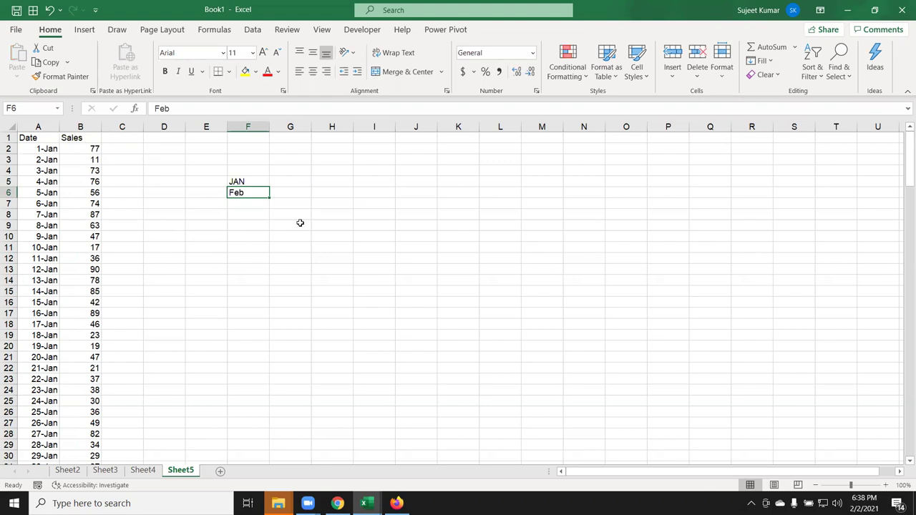
Select the Date and Sales data range, return to A1, then show the desktop
key(Left)
key(Left)
key(Left)
key(Left)
key(Left)
key(ctrl+Up)
key(shift+Right)
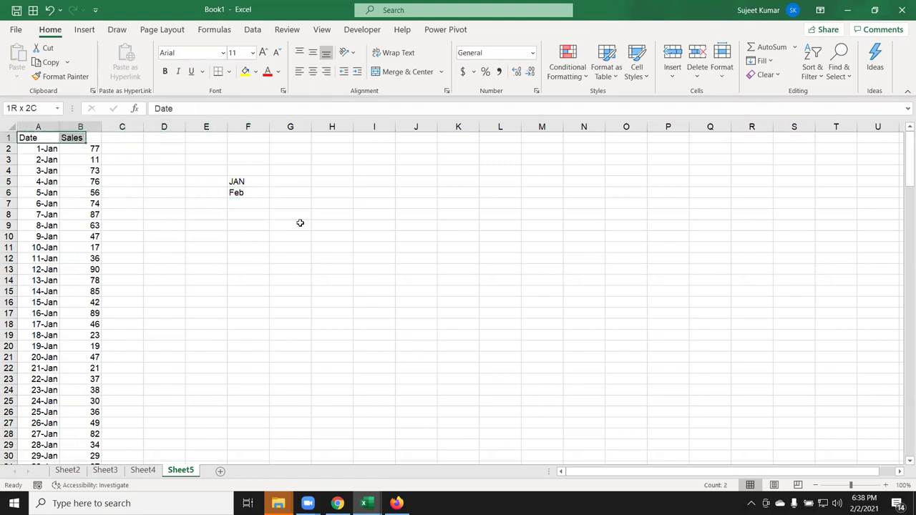
key(ctrl+shift+Down)
key(ctrl+Home)
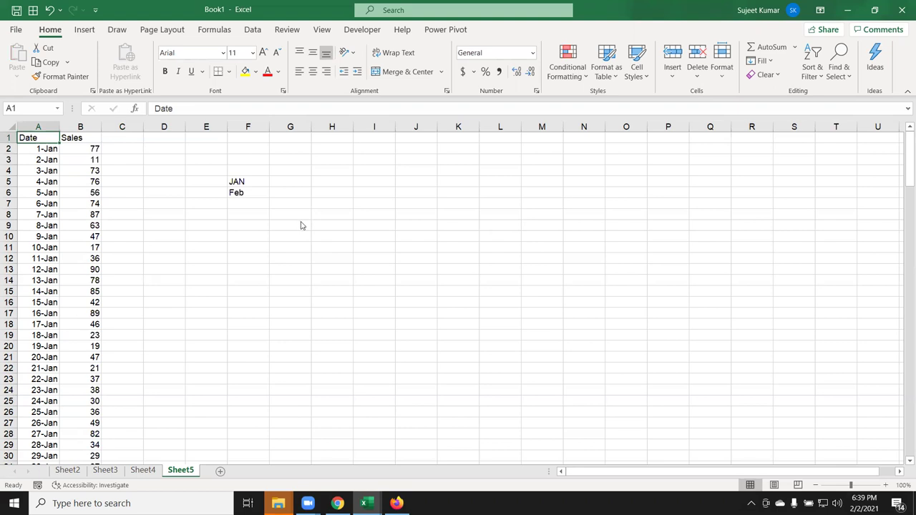
key(super+d)
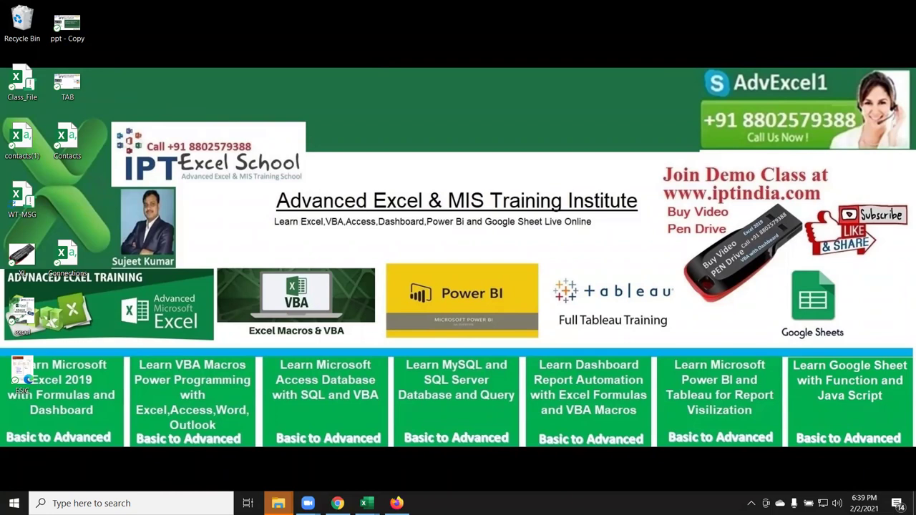
mouse_move(307, 503)
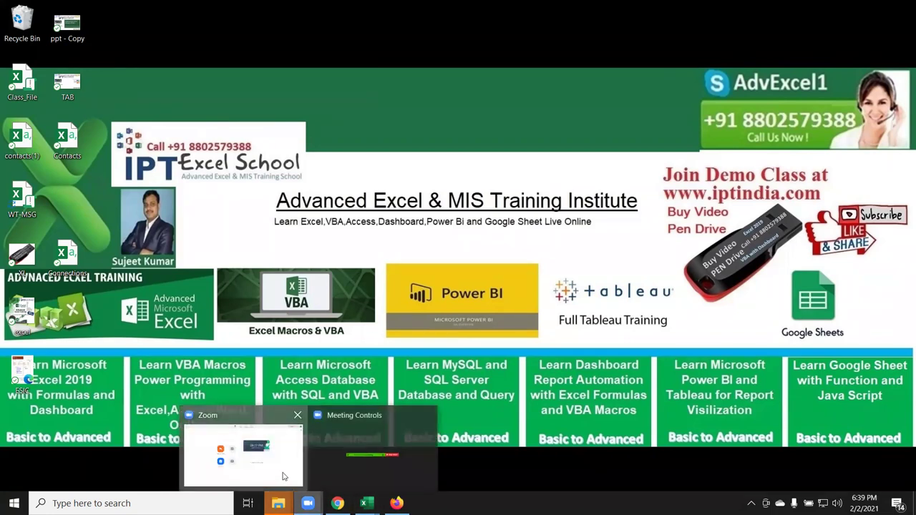
Dismiss the window previews and bring Chrome back to the front
click(282, 476)
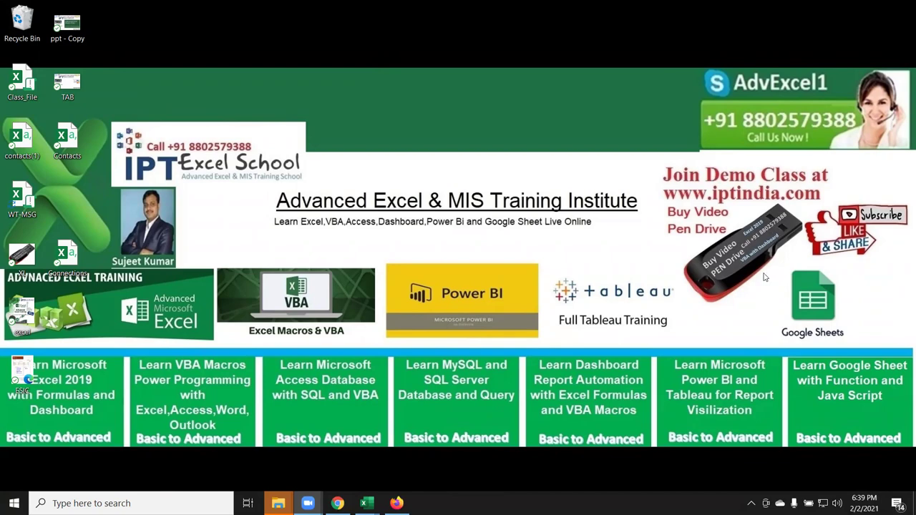
click(337, 503)
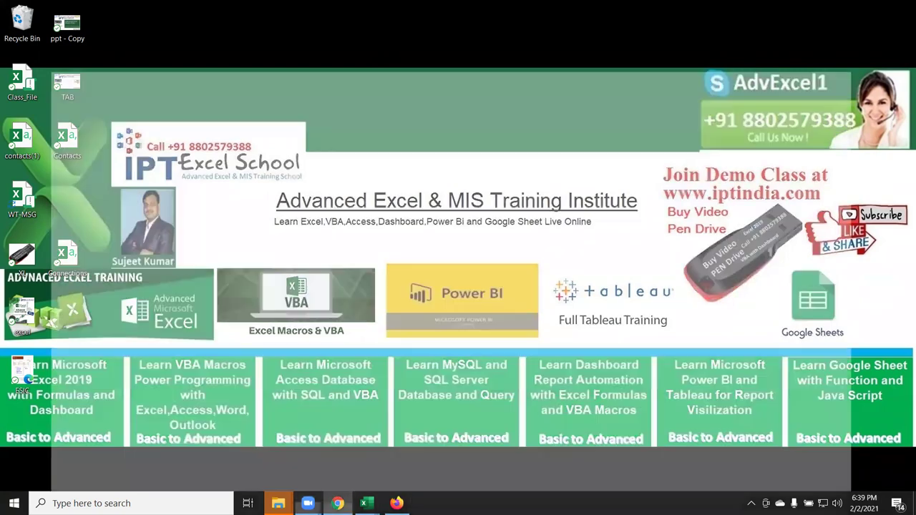
Open the Play Store page for EXCEL MIS TRAINING in a new tab and select its title
click(795, 10)
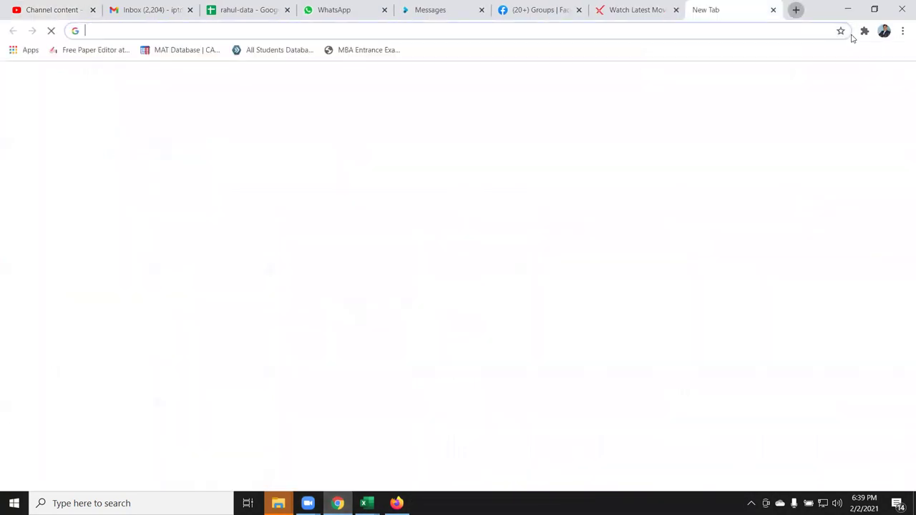
text(p)
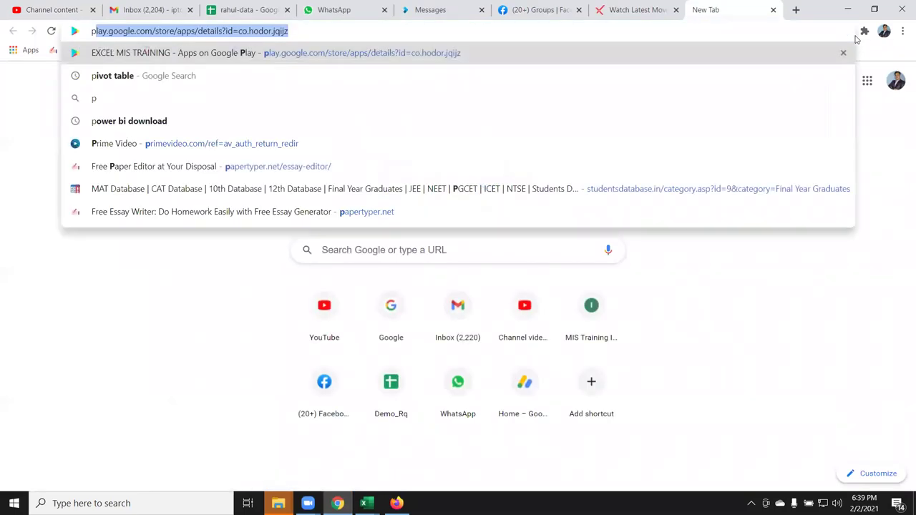
key(Return)
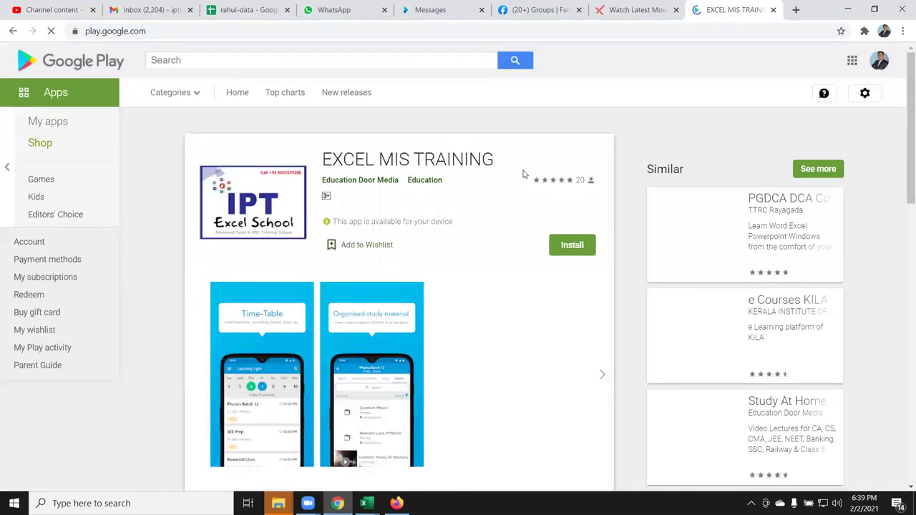
double_click(432, 160)
triple_click(432, 160)
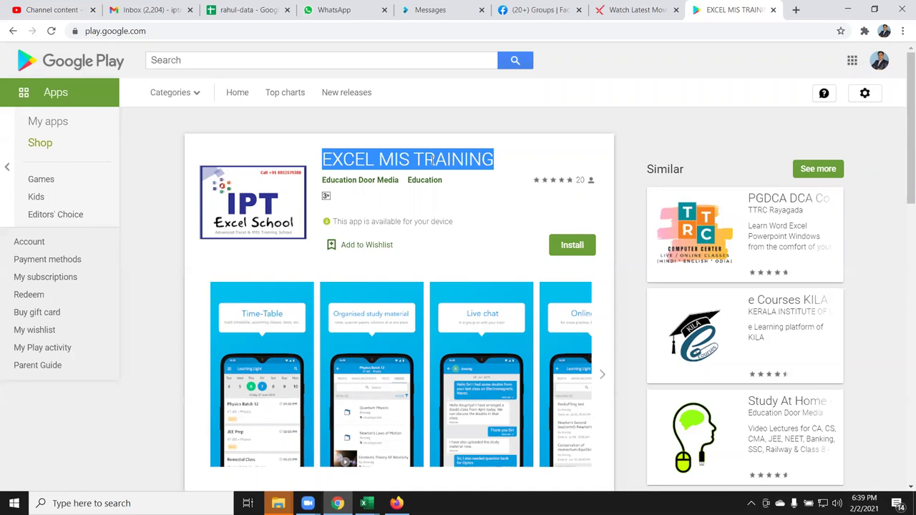
Minimize Chrome and preview the open Excel workbooks from the taskbar
key(super+d)
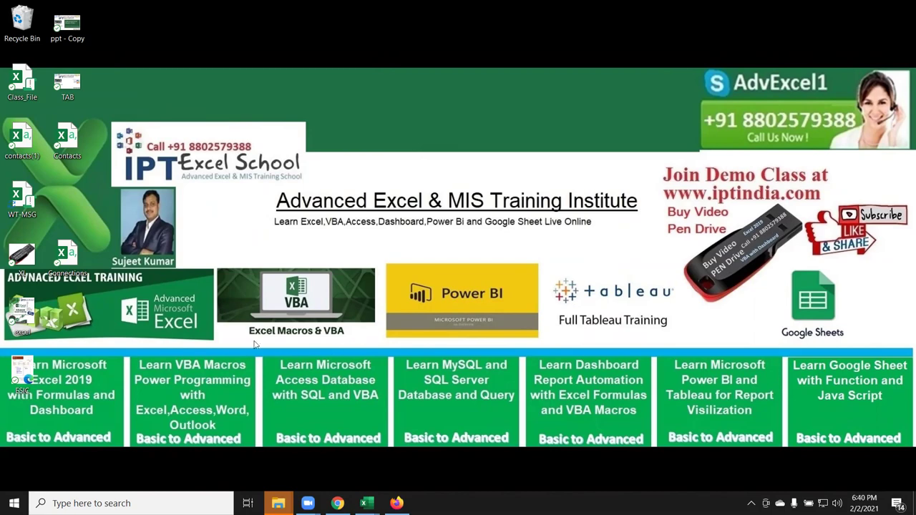
click(337, 504)
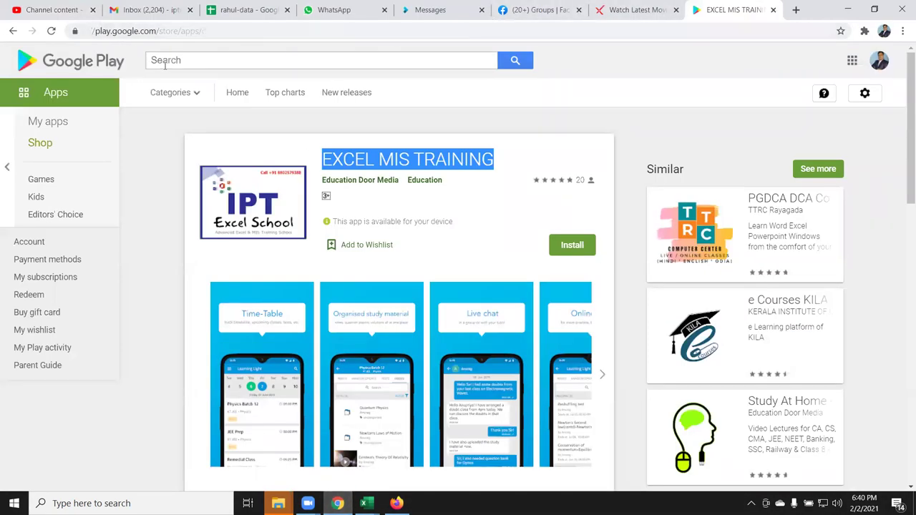
click(846, 10)
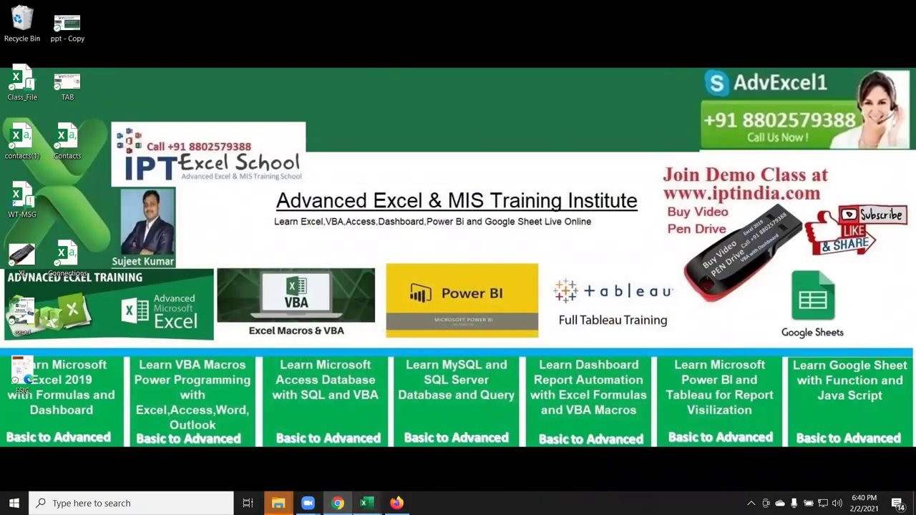
click(367, 503)
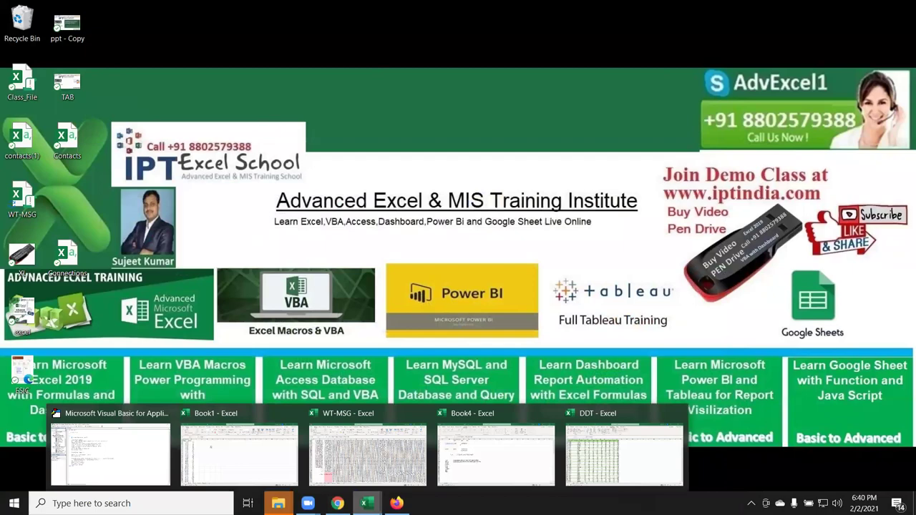
Return to the Book1 workbook and select the cells beside the JAN and Feb labels
click(239, 451)
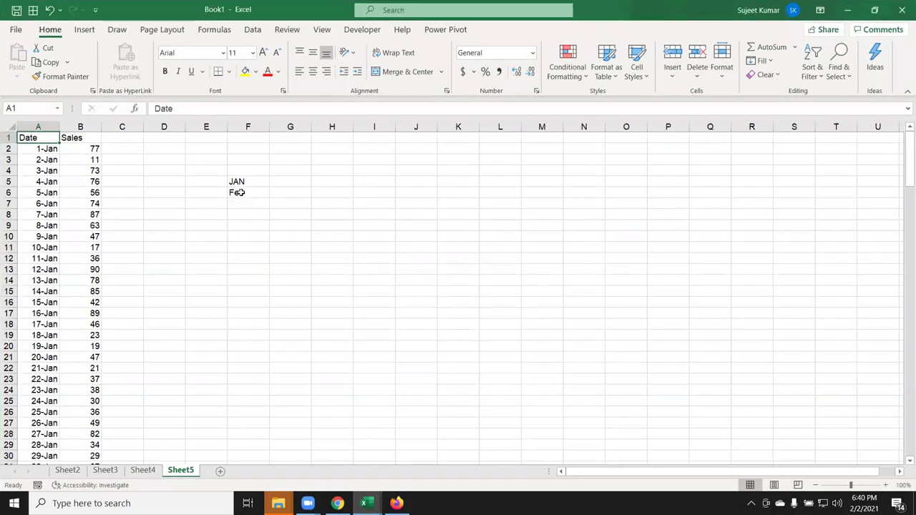
click(248, 181)
click(284, 183)
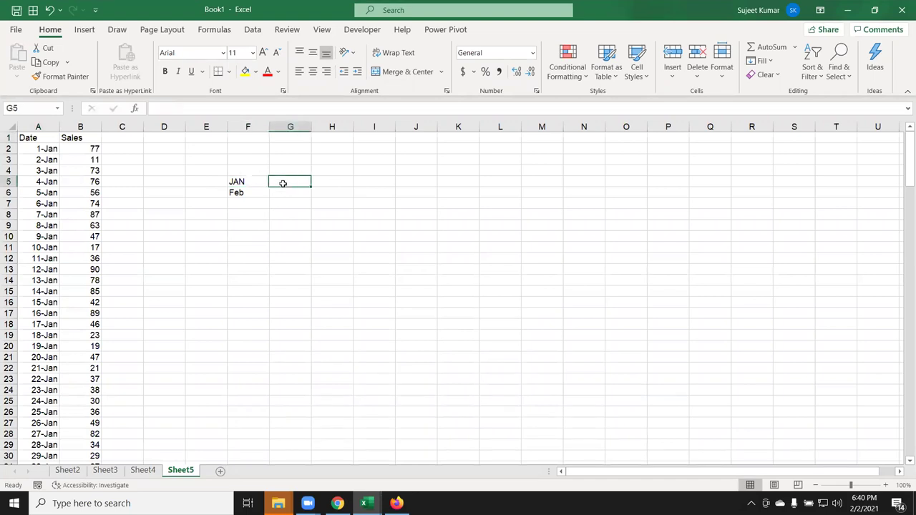
click(242, 192)
click(287, 194)
click(282, 182)
Head column C 'Month' and fill =TEXT(A2,"MMM") down beside every date
click(108, 137)
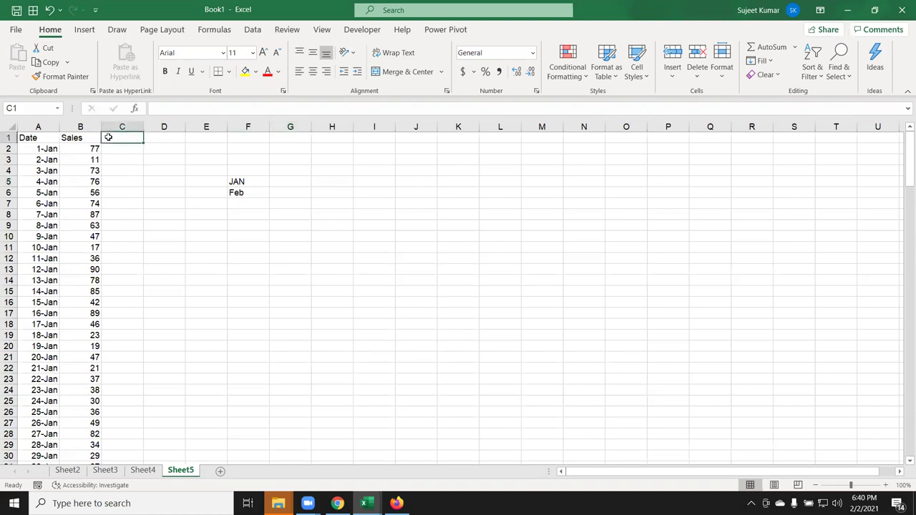
text(Month)
key(Return)
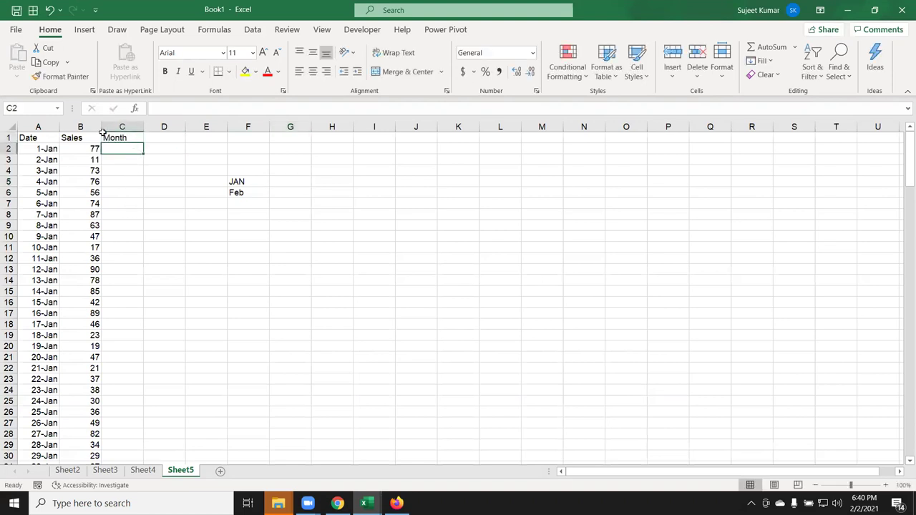
text(=tex)
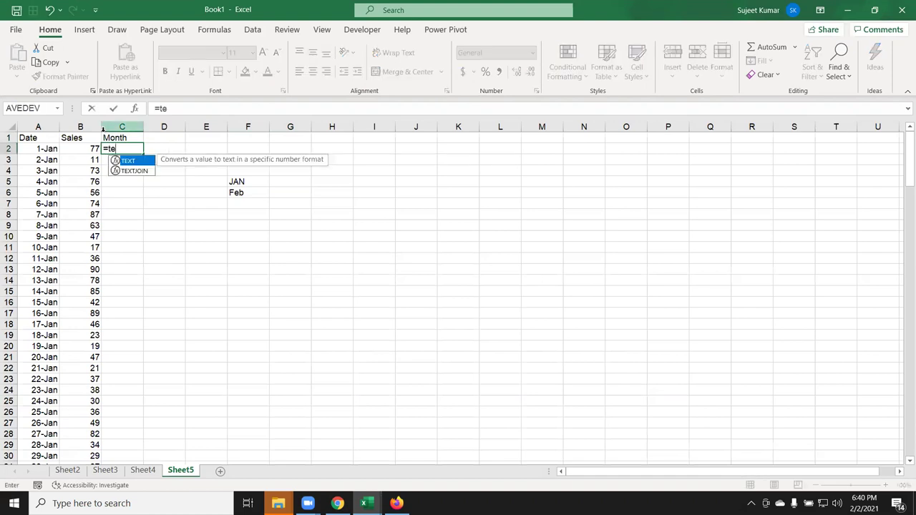
key(Tab)
key(Left)
key(Left)
text(,"DDDD)
key(BackSpace)
key(BackSpace)
key(BackSpace)
key(BackSpace)
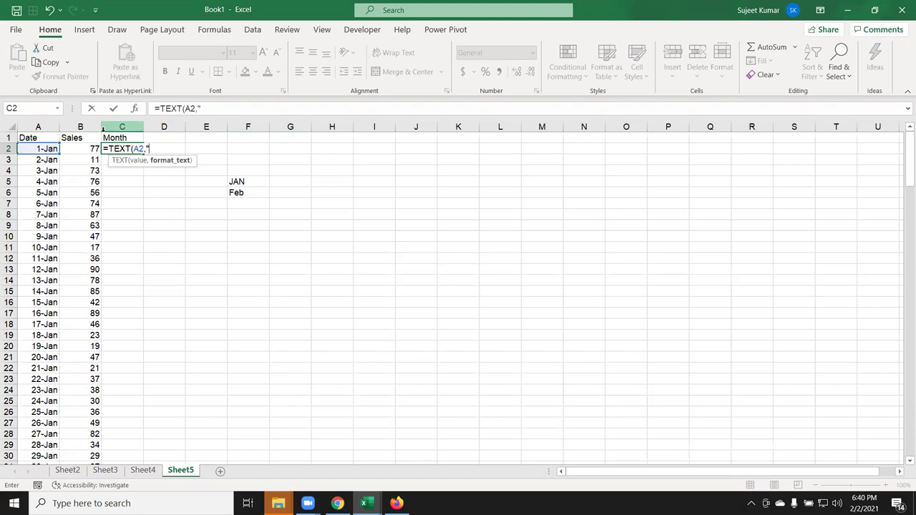
text(MMM")
key(Return)
click(130, 146)
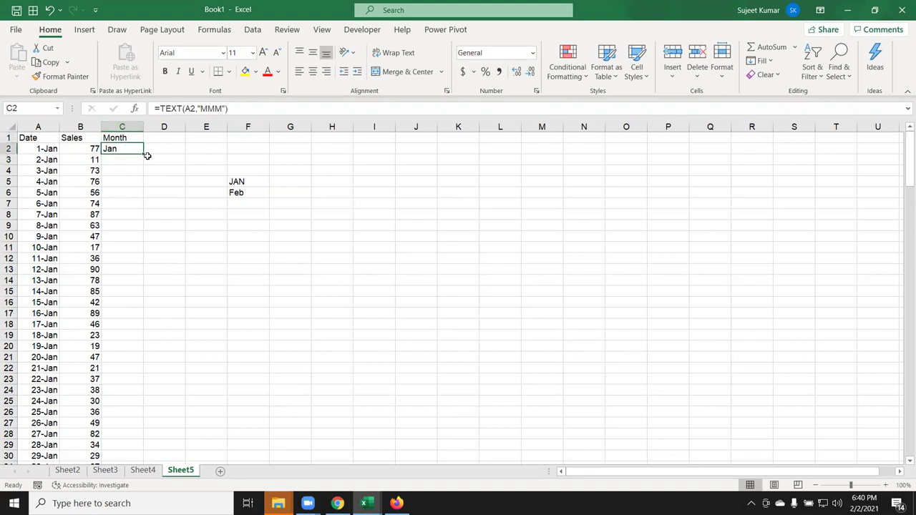
double_click(144, 155)
Enter =SUMIF(C:C,F5,B:B) in G5 to total JAN sales as 1636
click(281, 179)
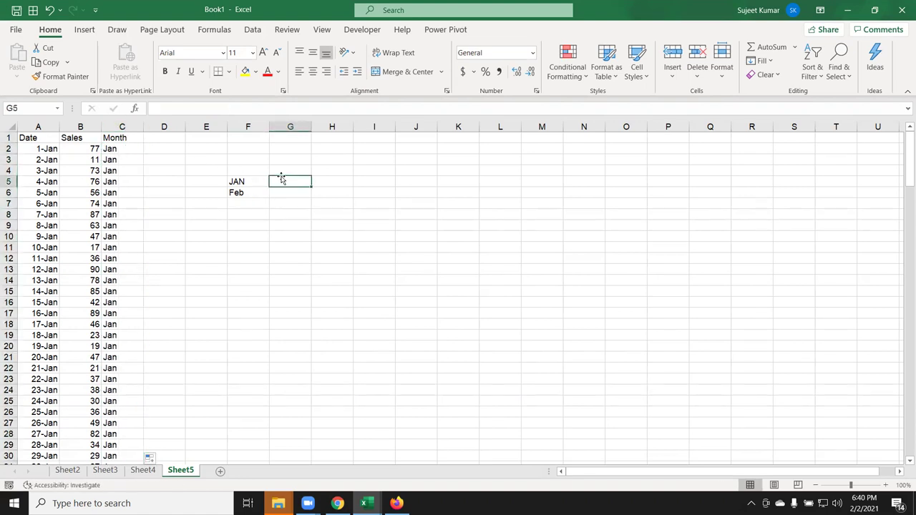
text(=sum)
key(Down)
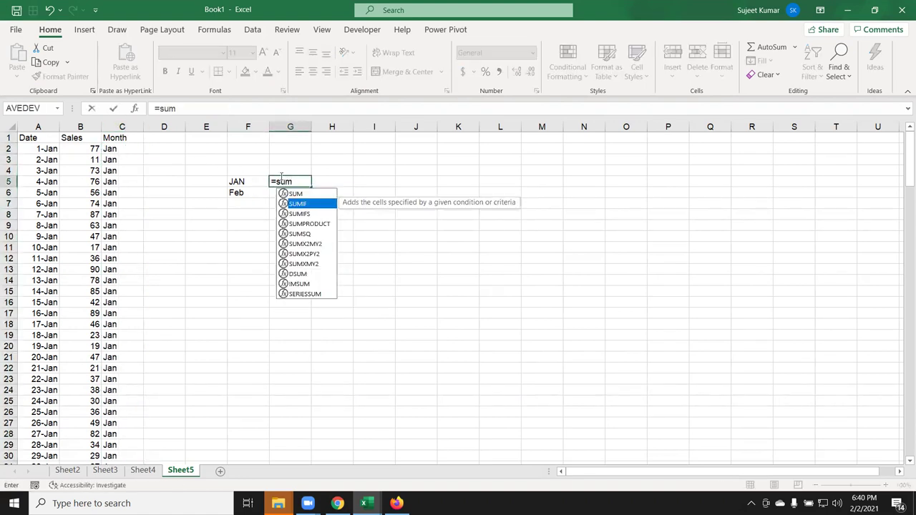
text(`)
key(BackSpace)
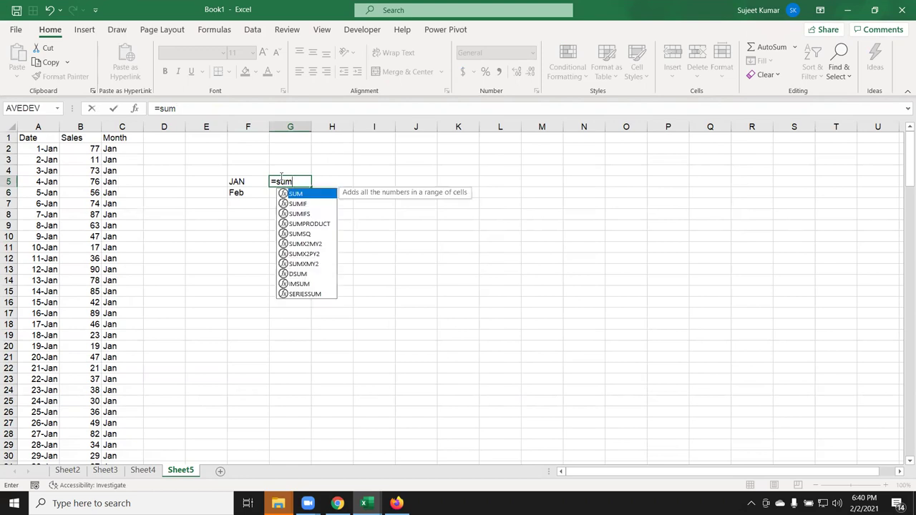
key(Down)
key(Tab)
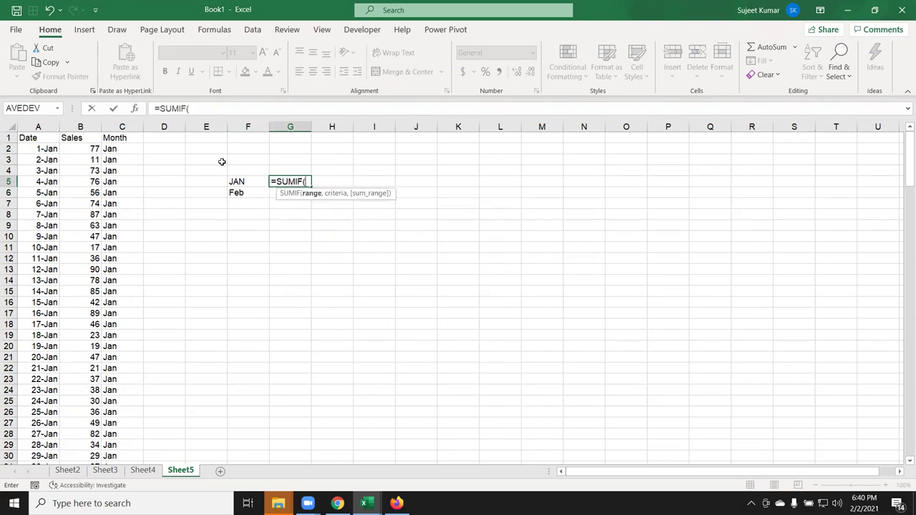
click(120, 127)
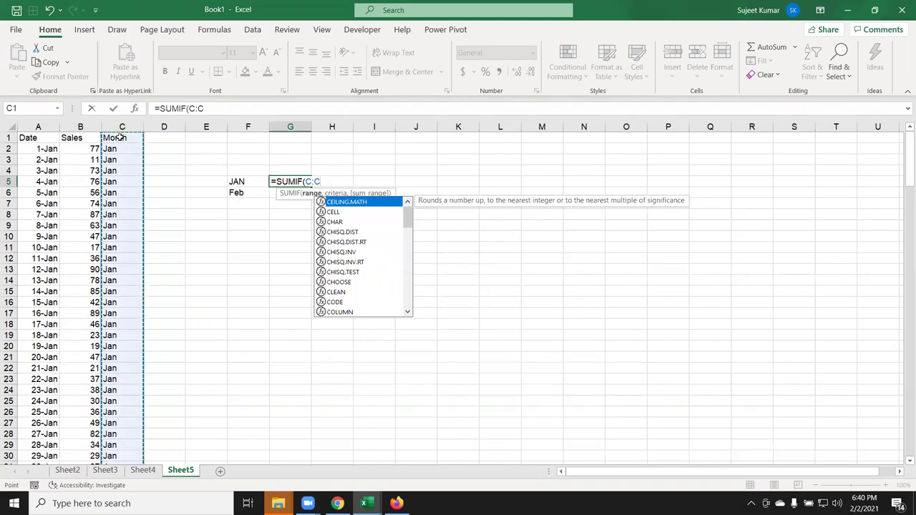
text(,)
click(240, 171)
click(241, 181)
text(,)
click(90, 127)
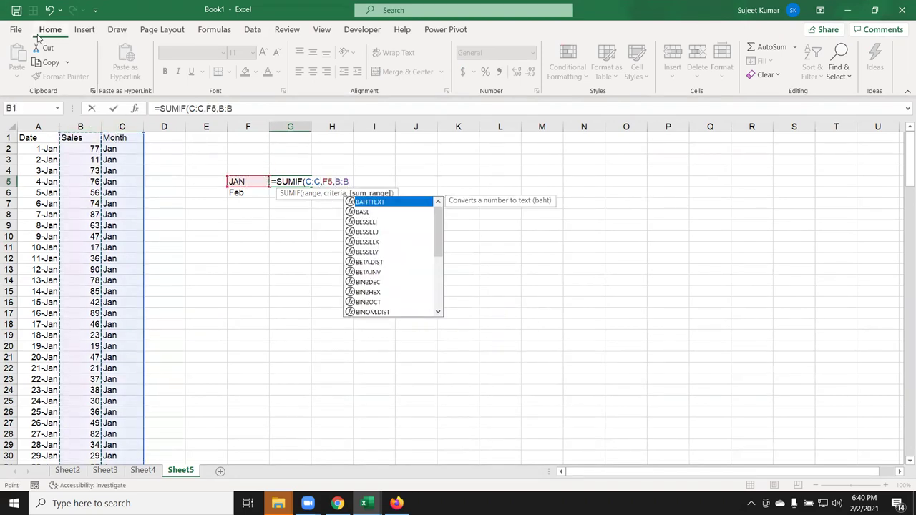
key(Return)
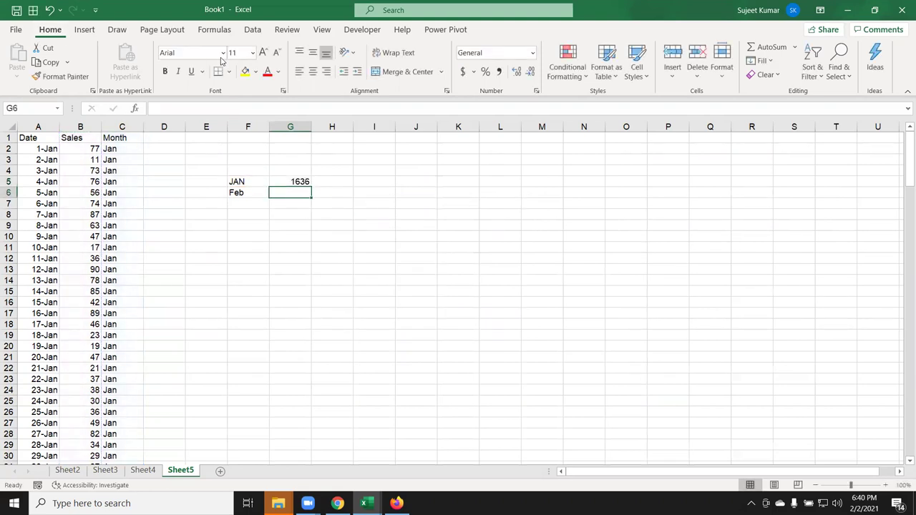
Clear the Month column C and the JAN SUMIF total in G5, then move to G4
click(107, 124)
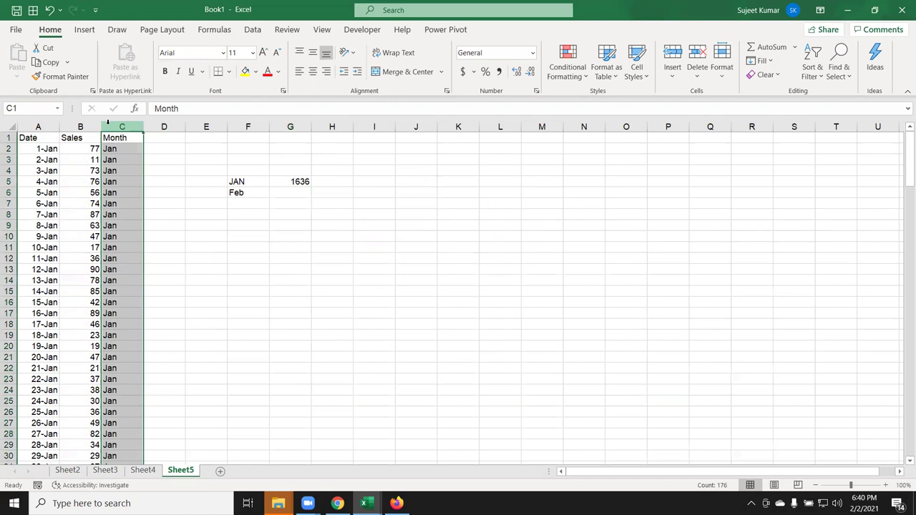
key(Delete)
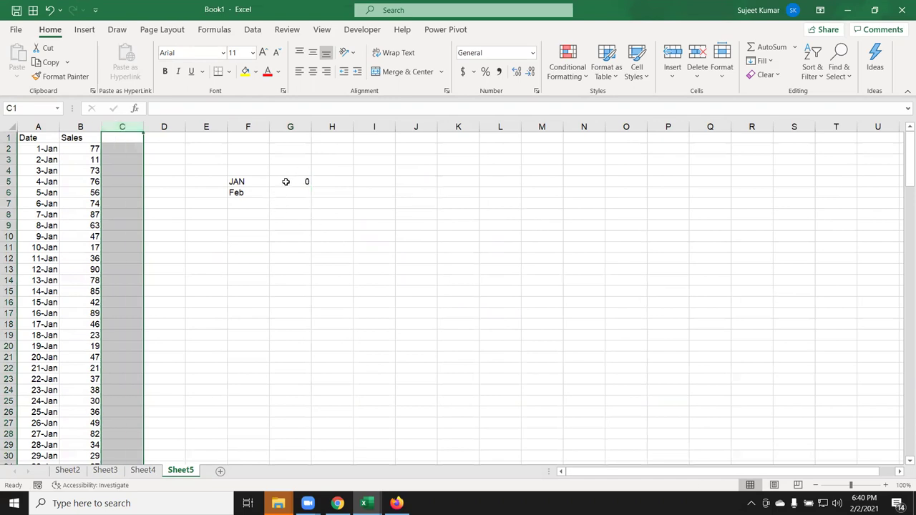
click(285, 182)
key(Delete)
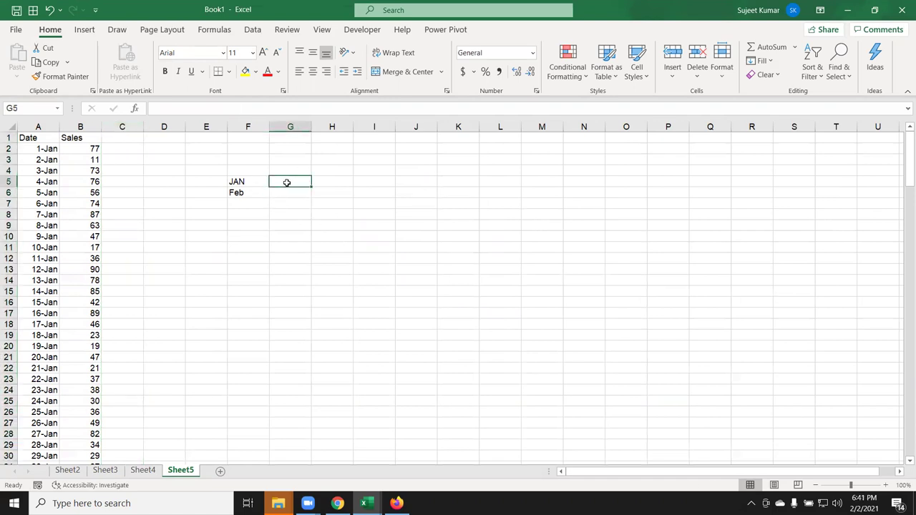
key(Left)
key(Up)
key(Right)
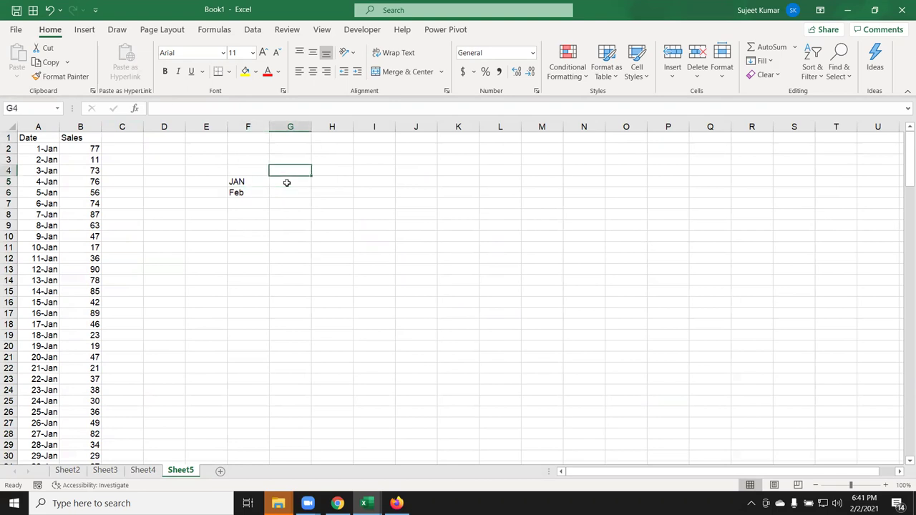
Add the headings From in G4 and To in H4
text(From)
key(Tab)
text(T)
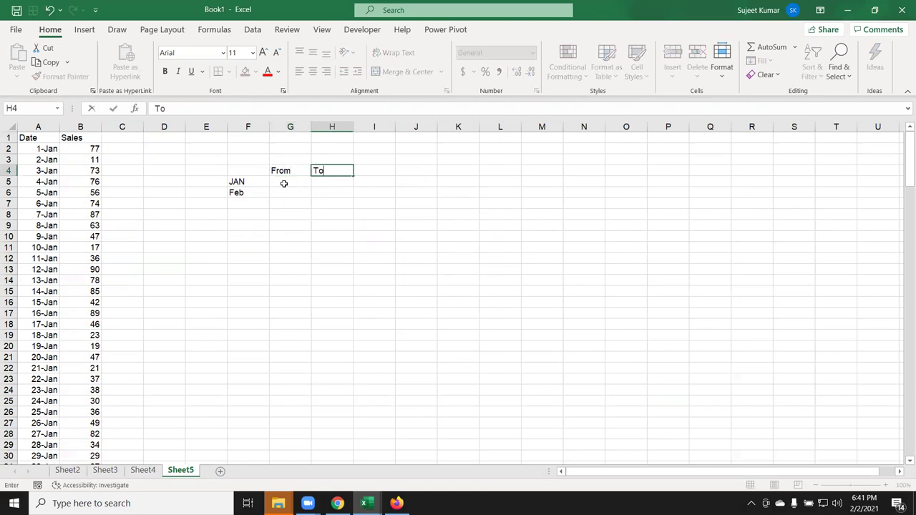
Enter ="1-"&F5 in G5 to show 1-JAN, then begin an EOMONTH formula in H5
click(284, 184)
text(=1)
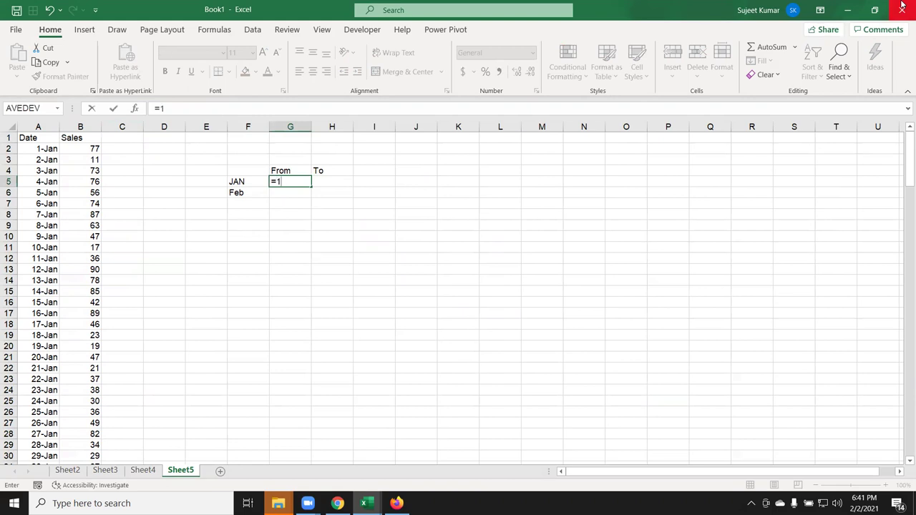
key(BackSpace)
text(&)
click(246, 182)
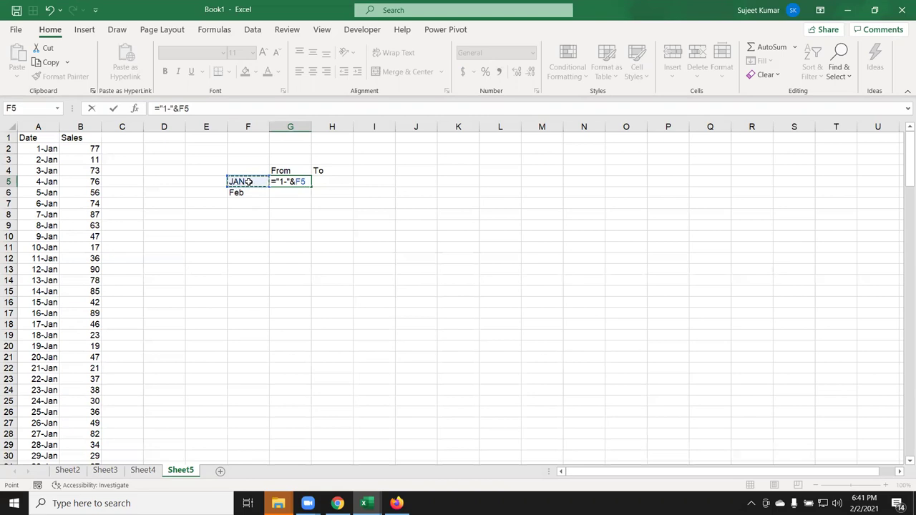
key(Return)
key(Up)
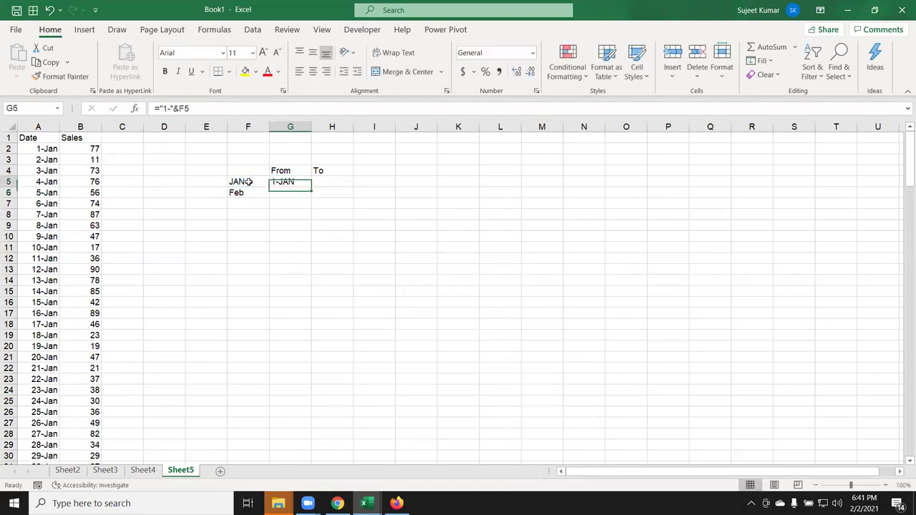
key(Right)
text(=)
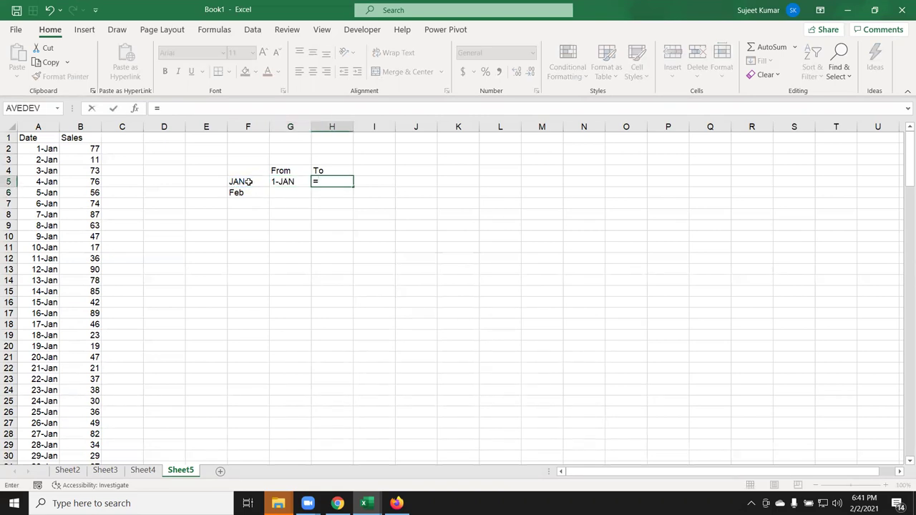
text(eo)
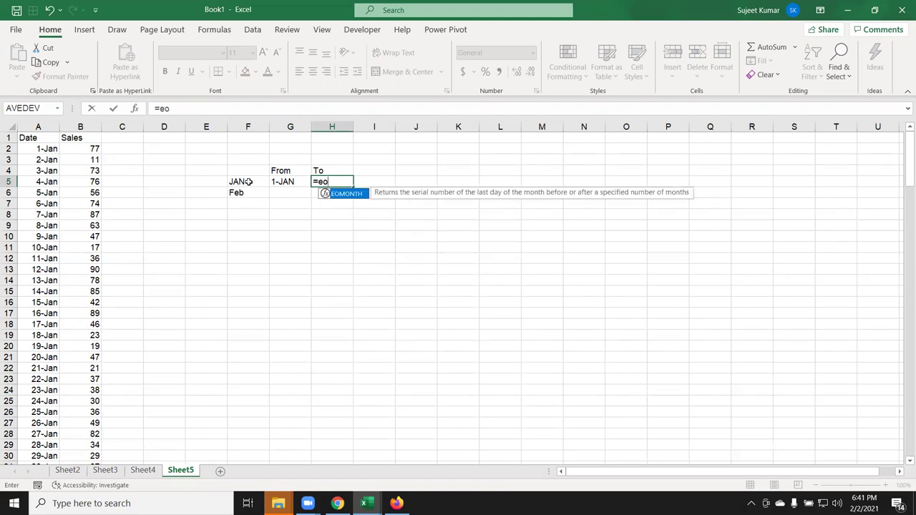
Complete =EOMONTH(G5,0) in H5 and format it as a date, showing 31-Jan-21
key(Tab)
key(Left)
key(Return)
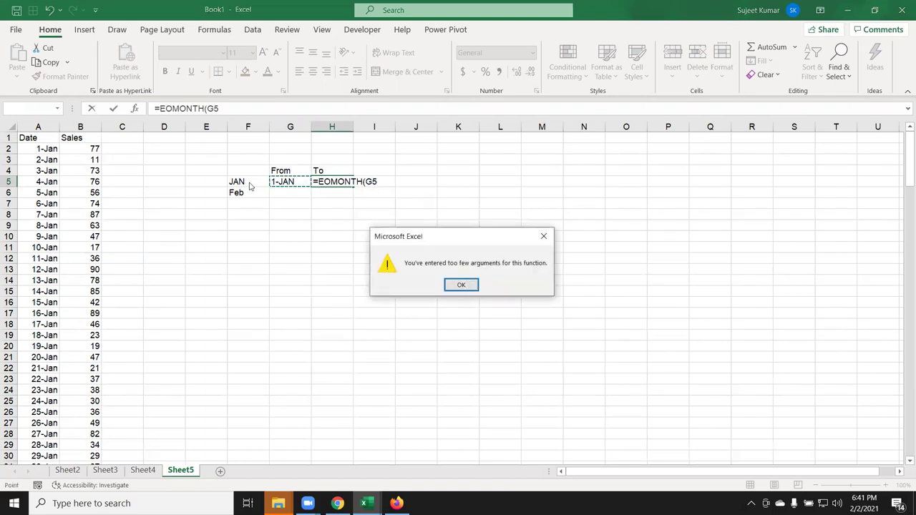
key(Return)
text(,0)
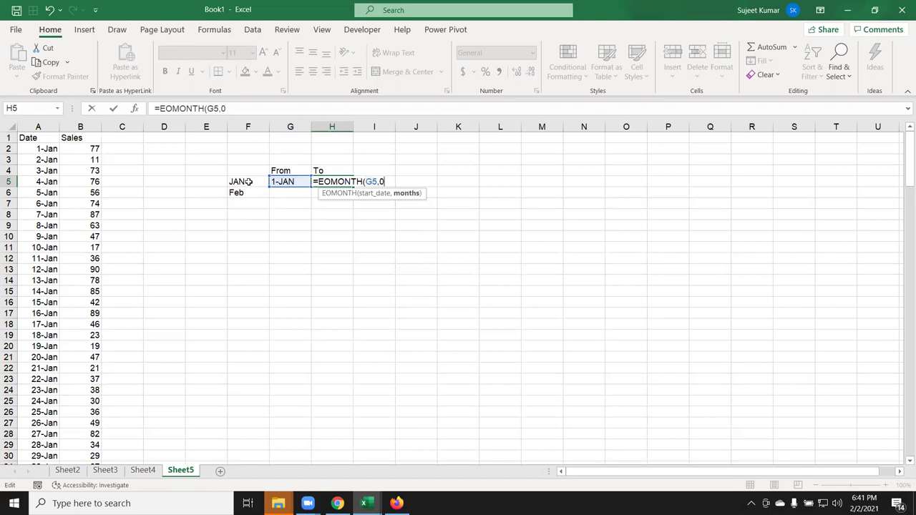
key(Return)
key(Up)
key(ctrl+shift+3)
Test the date range by changing F5 to Feb, undo back to JAN, and move to I5
key(Left)
key(Left)
key(Right)
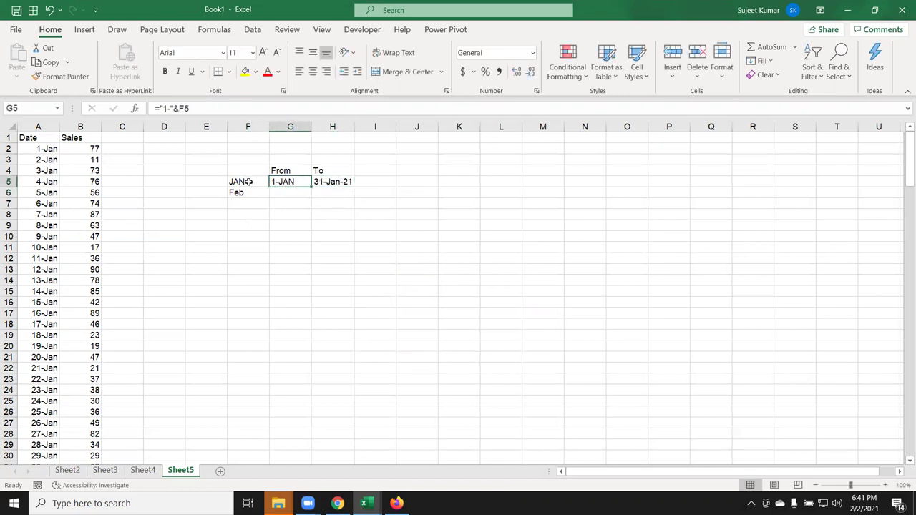
key(Right)
key(Left)
key(Left)
key(Left)
key(Right)
text(Feb)
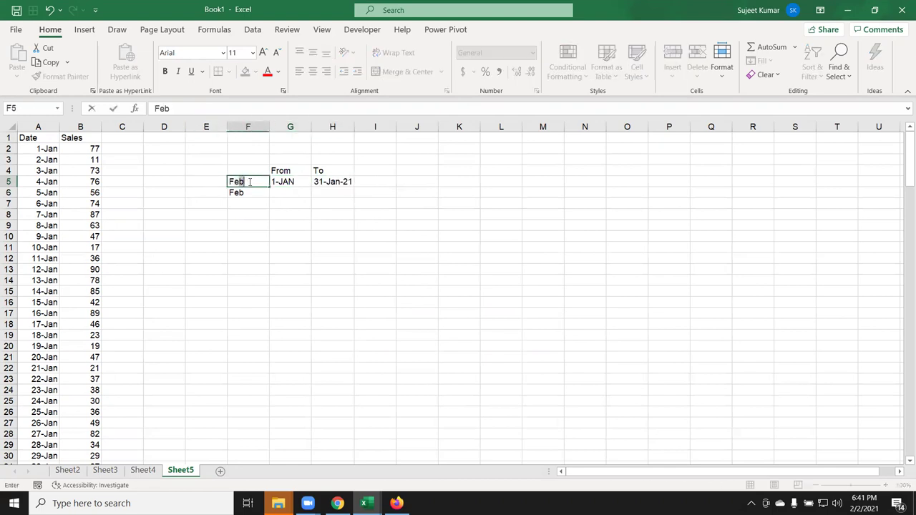
key(Return)
key(ctrl+z)
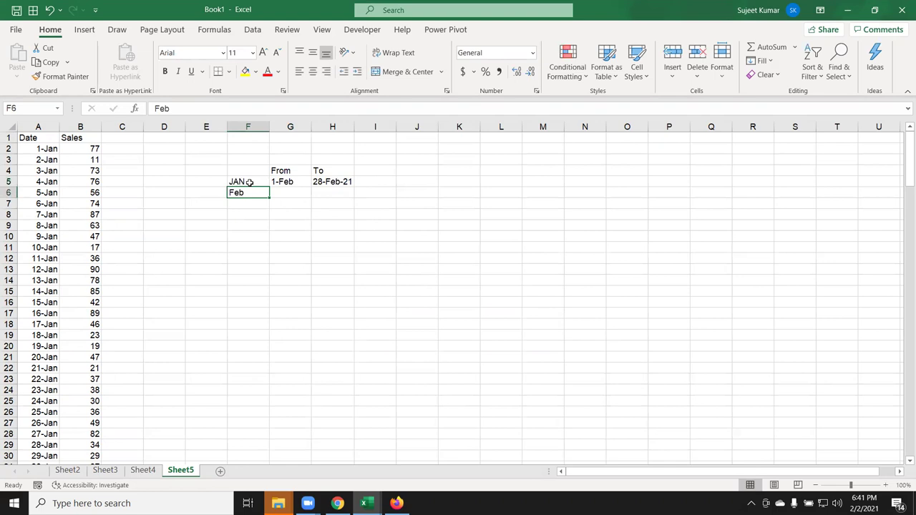
key(Right)
key(Right)
key(Right)
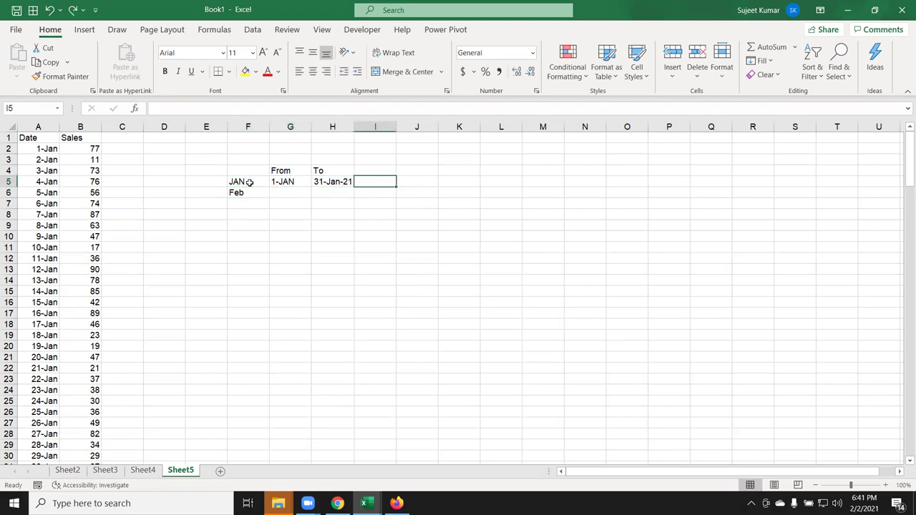
Begin a SUMIFS in I5 that sums column B, with column A as the first criteria range
text(=su)
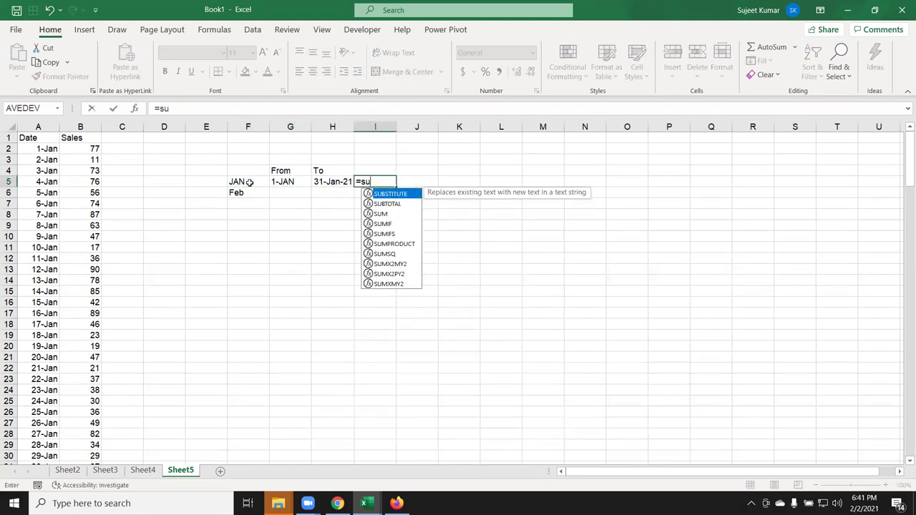
key(Down)
key(Down)
key(Down)
key(Down)
key(Tab)
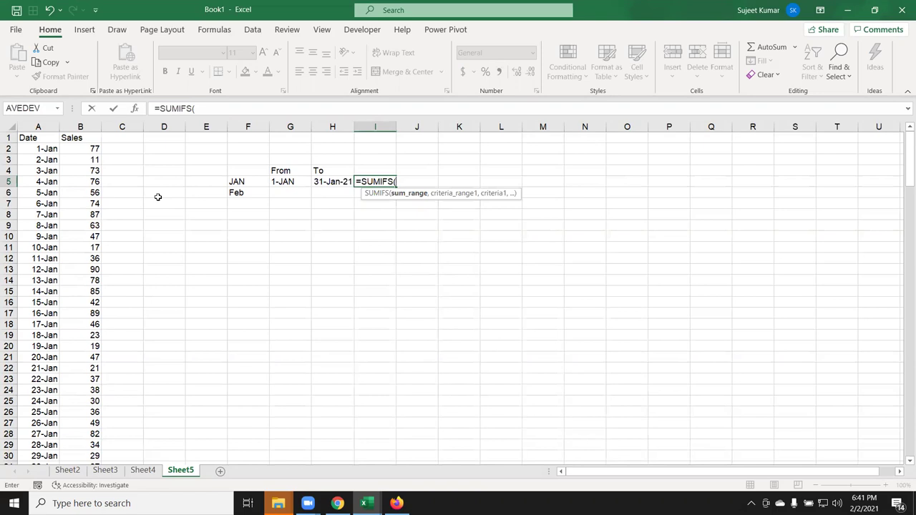
click(71, 128)
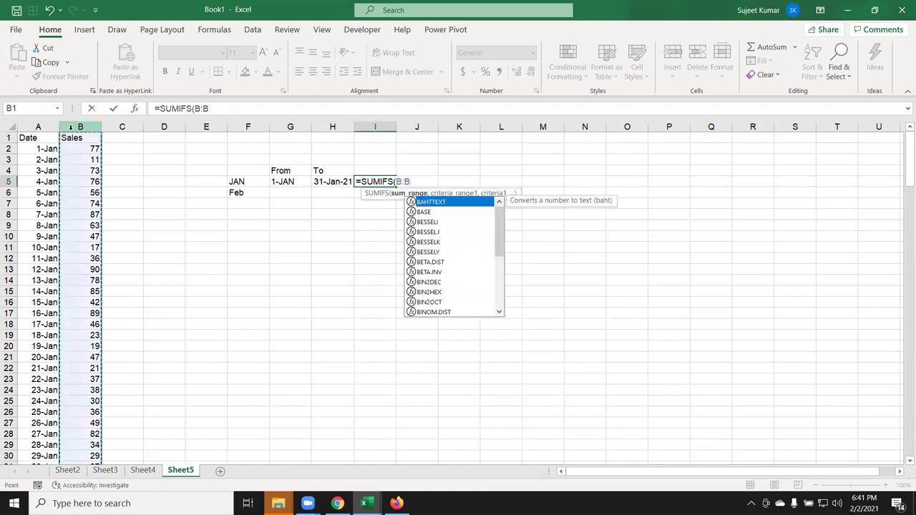
text(,)
click(31, 128)
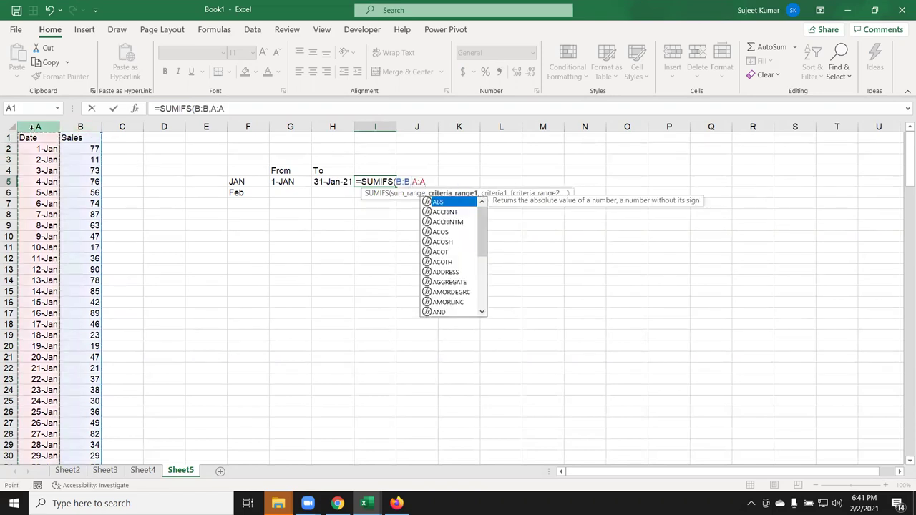
text(">\)
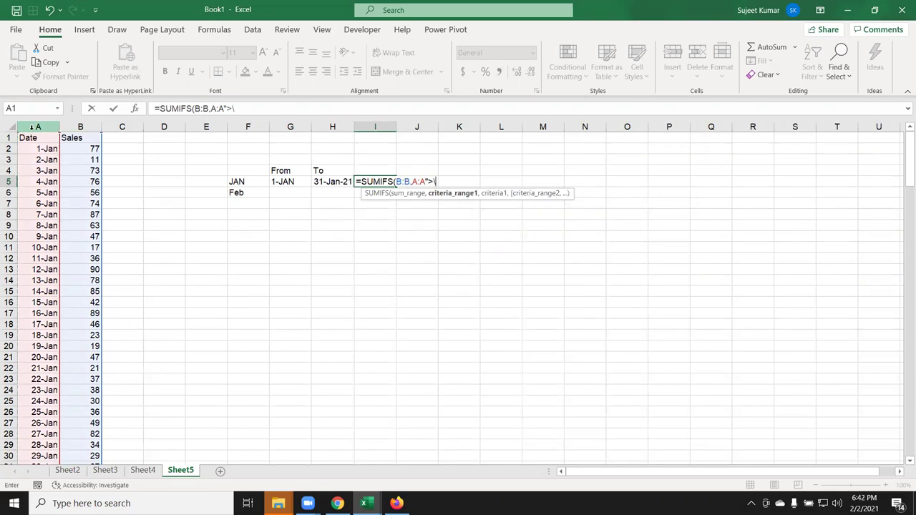
key(BackSpace)
key(BackSpace)
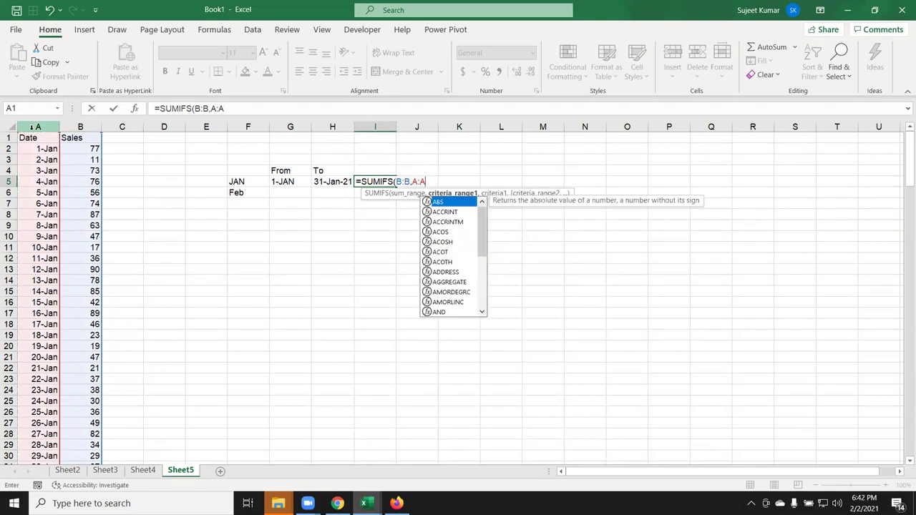
text(,">=")
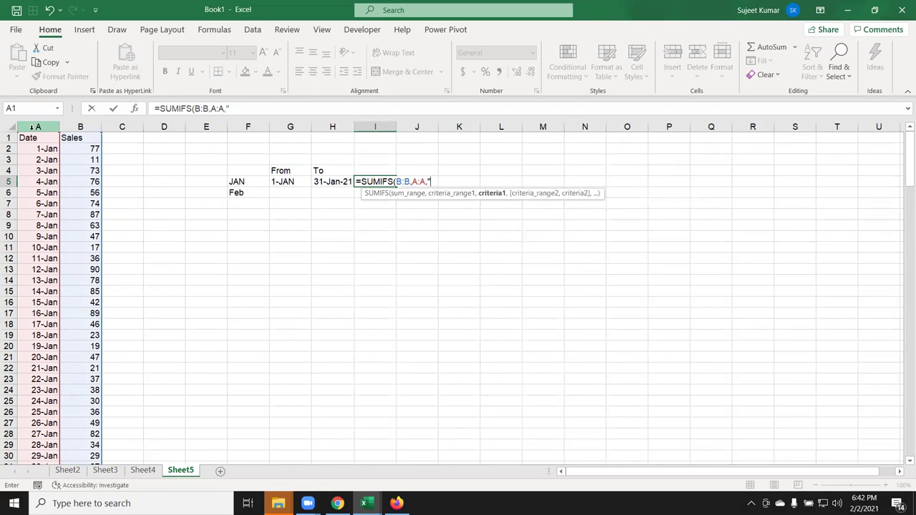
text(&)
Complete I5 as =SUMIFS(B:B,A:A,">="&G5,A:A,"<="&H5), giving the January total 1636
click(280, 182)
text(,)
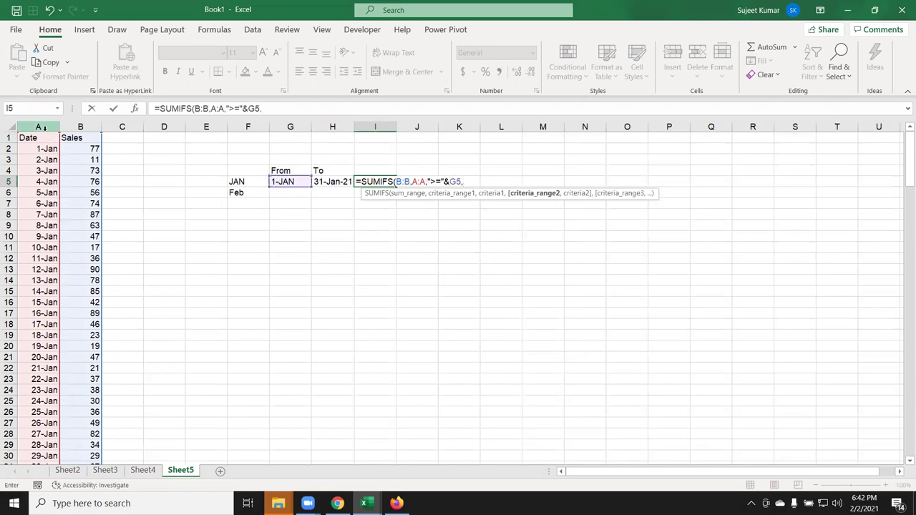
click(44, 126)
text(,"<=)
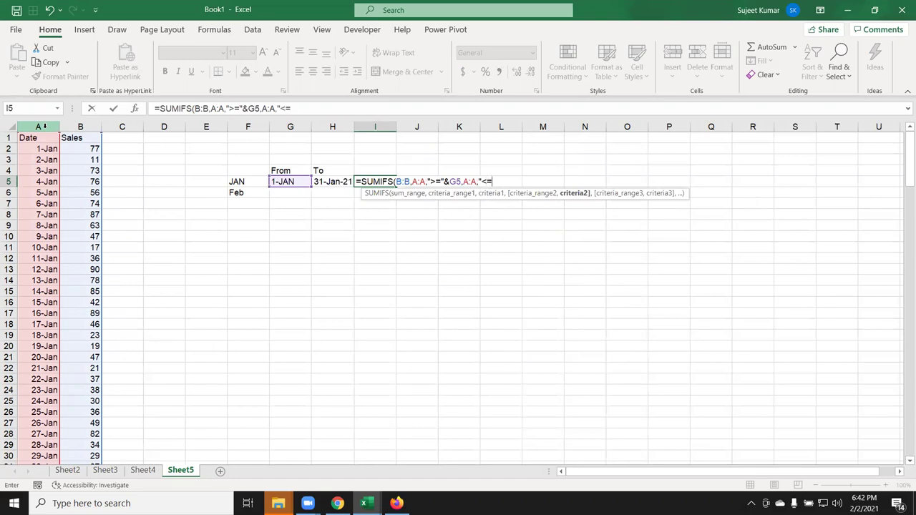
click(45, 126)
key(Escape)
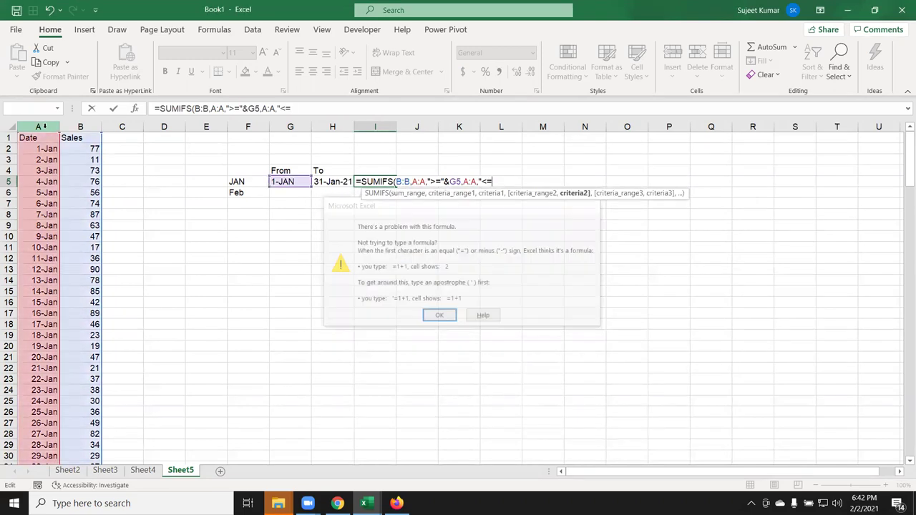
text(&)
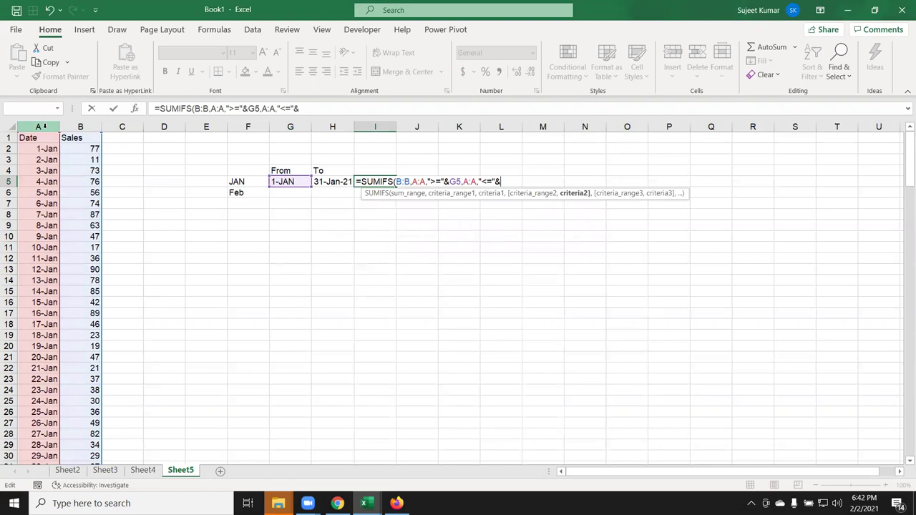
click(327, 182)
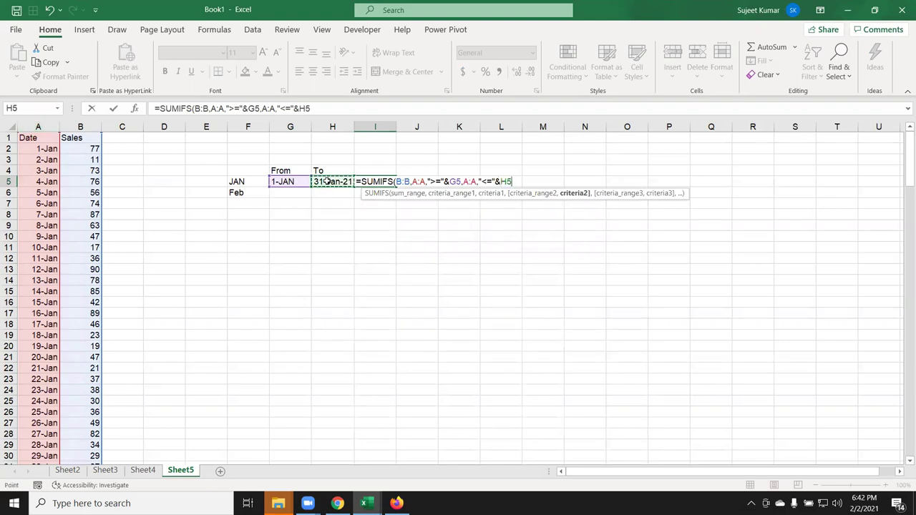
key(ctrl+Return)
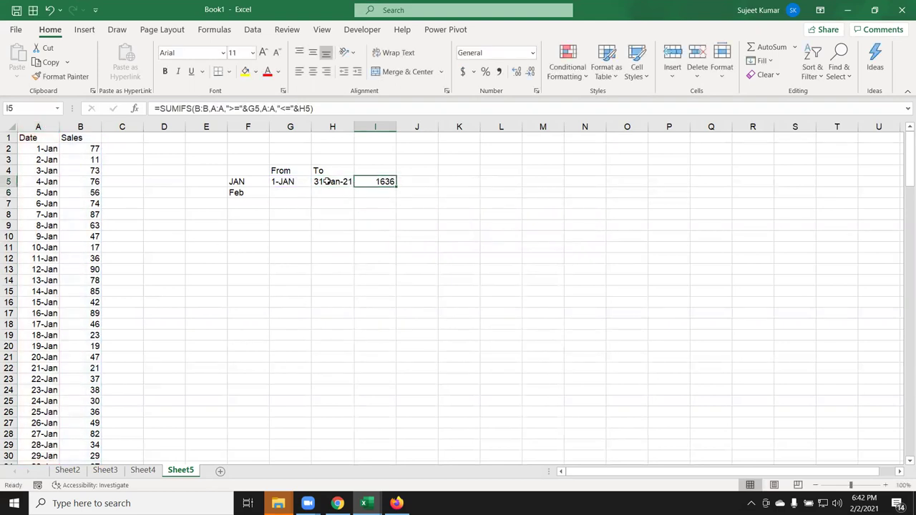
Copy the "1-"&F5 expression from G5's formula, leaving G5 unchanged
click(297, 193)
click(286, 182)
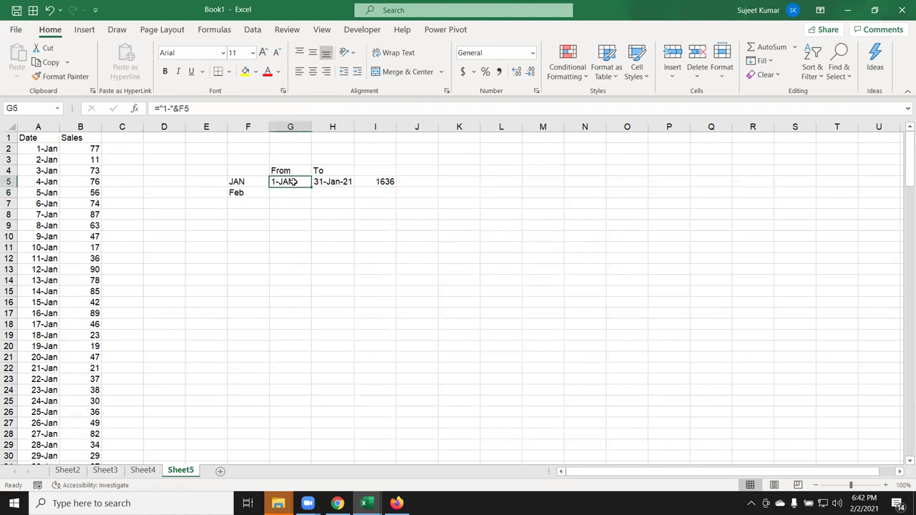
double_click(282, 181)
drag(277, 181, 306, 182)
key(ctrl+c)
key(Escape)
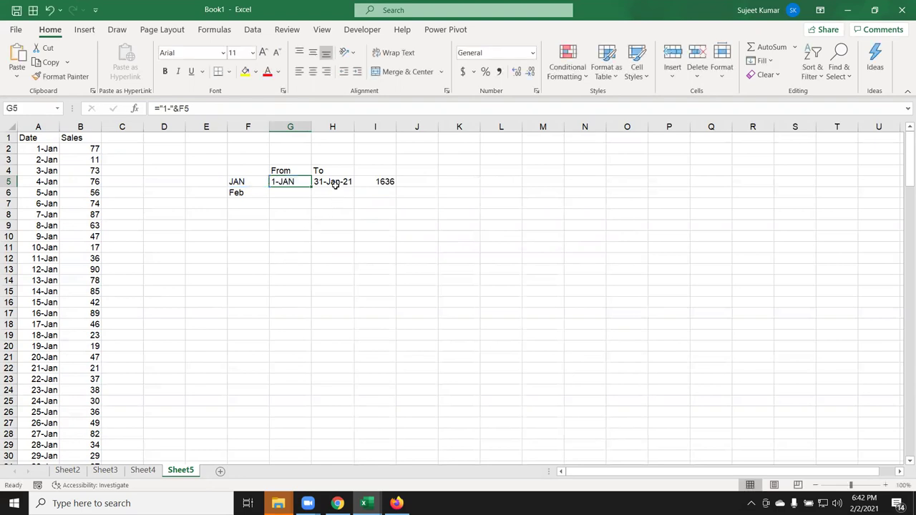
Replace the G5 reference in H5's EOMONTH formula with "1-"&F5
click(333, 182)
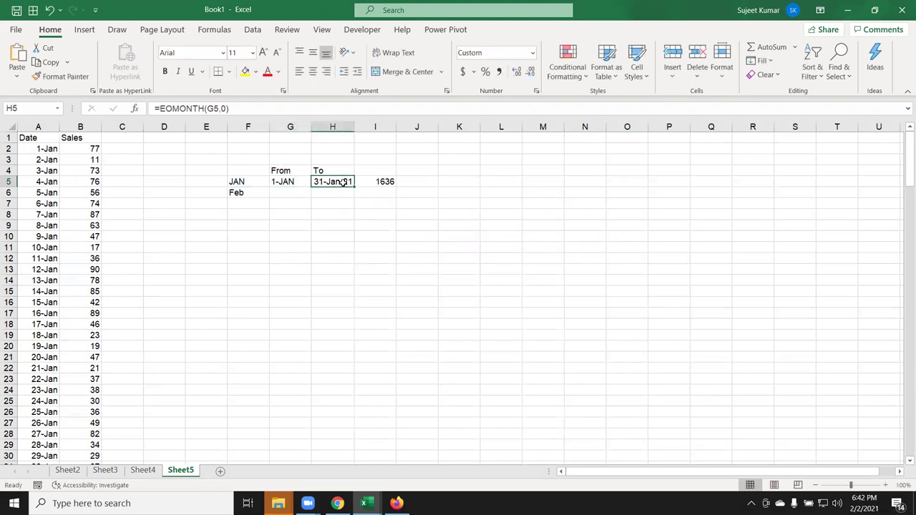
double_click(337, 182)
double_click(372, 182)
key(F9)
key(Return)
Replace G5 in I5's SUMIFS start criterion with "1-"&F5
click(385, 182)
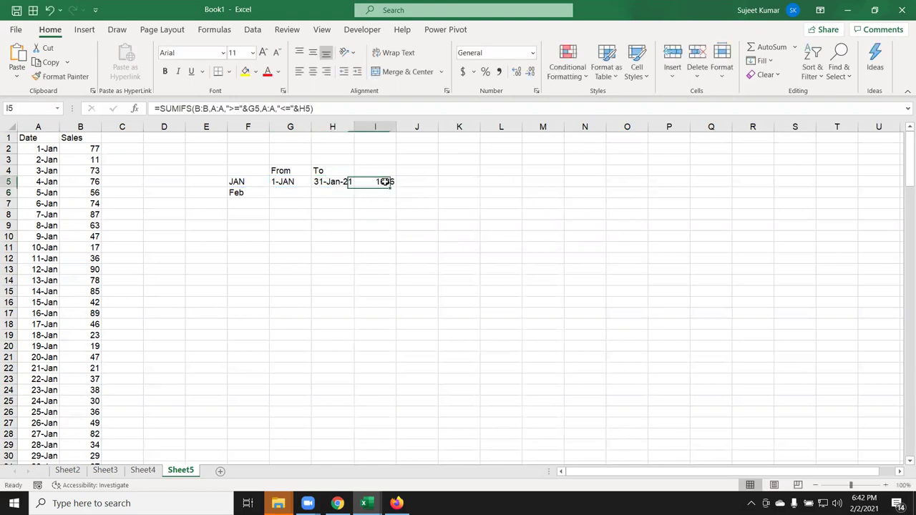
double_click(385, 182)
double_click(456, 182)
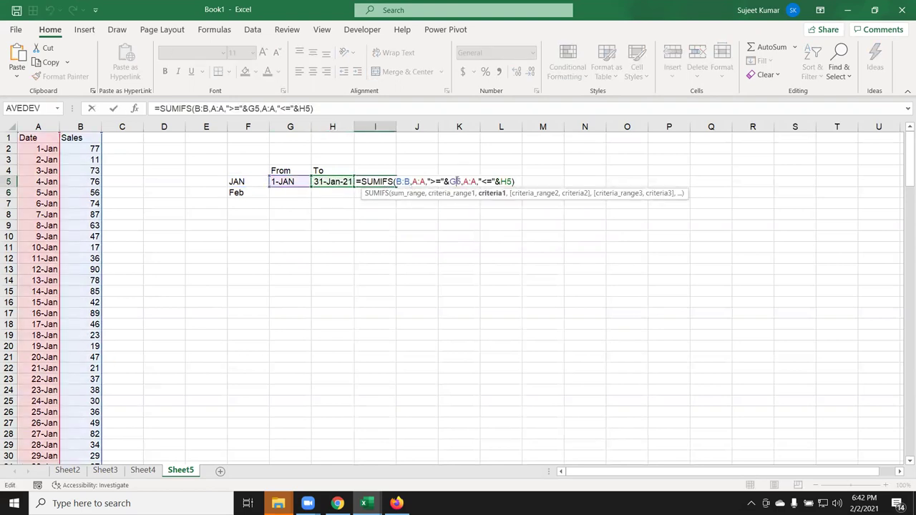
key(F9)
key(Return)
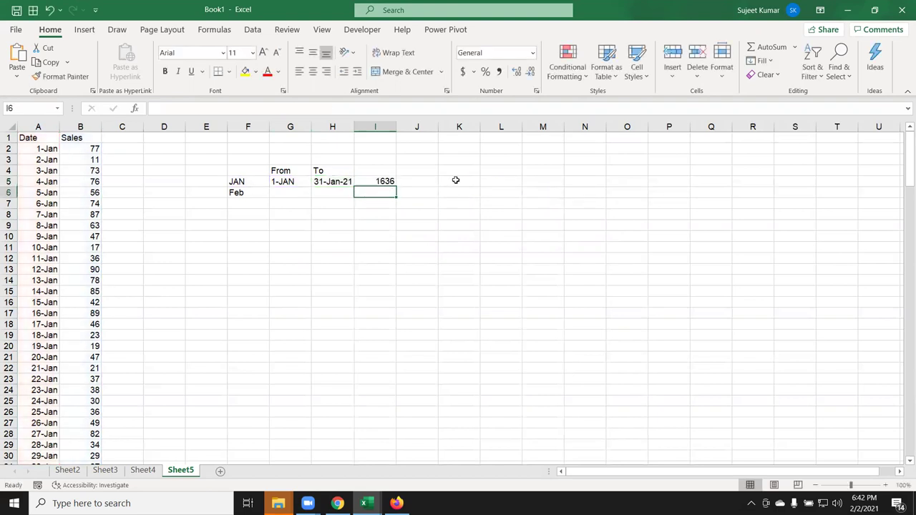
double_click(338, 179)
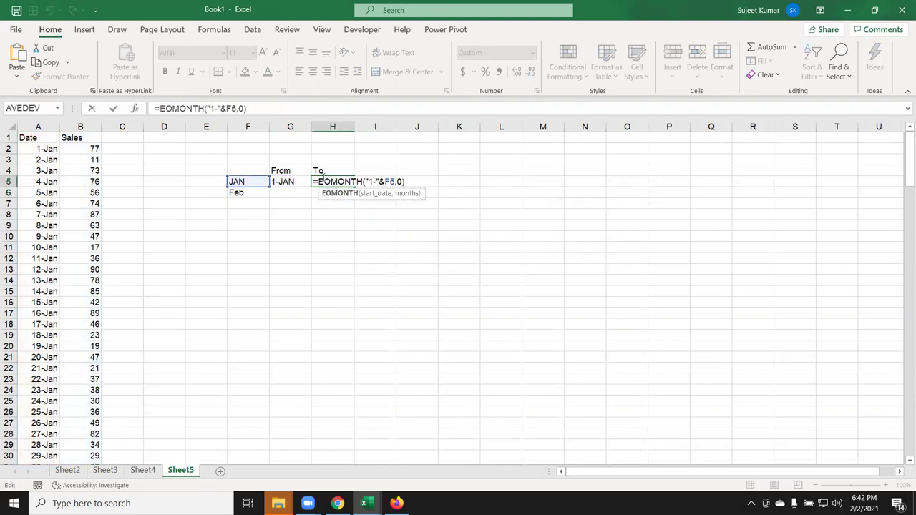
Replace H5 in I5's SUMIFS end criterion with EOMONTH("1-"&F5,0)
drag(318, 181, 406, 182)
key(Escape)
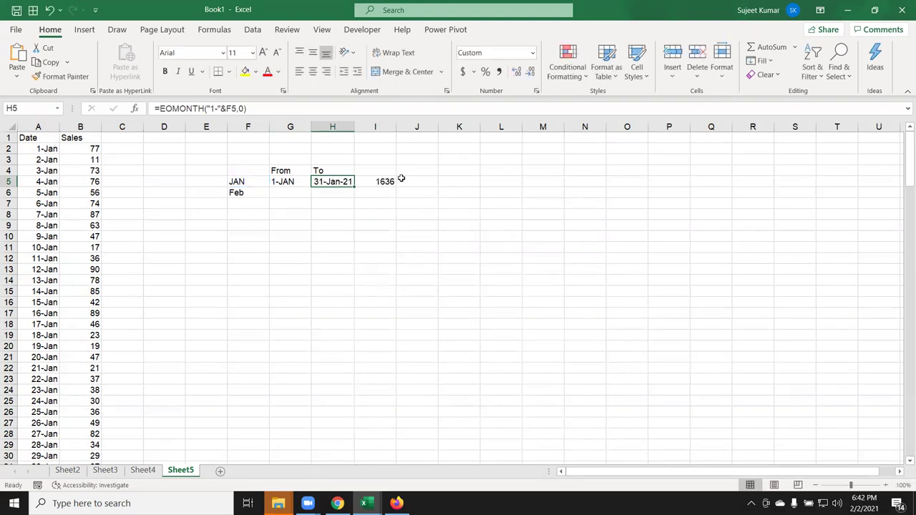
click(385, 180)
double_click(387, 181)
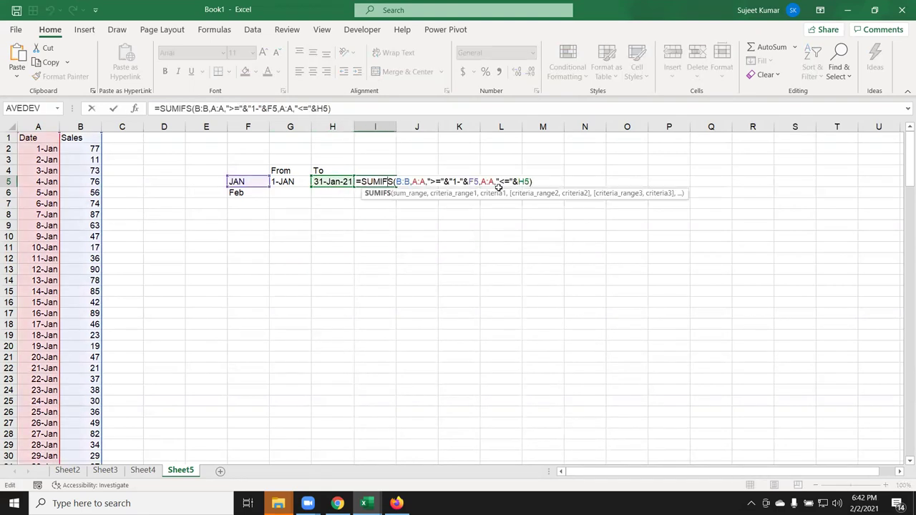
double_click(522, 182)
text(EOMONTH("1-"&F5,0))
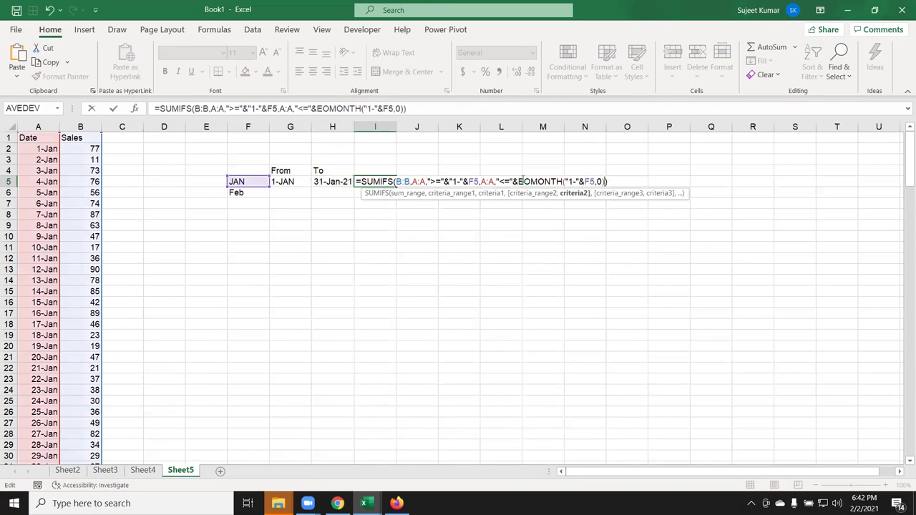
key(Return)
Clear the helper dates in G5:H5
key(Up)
key(Left)
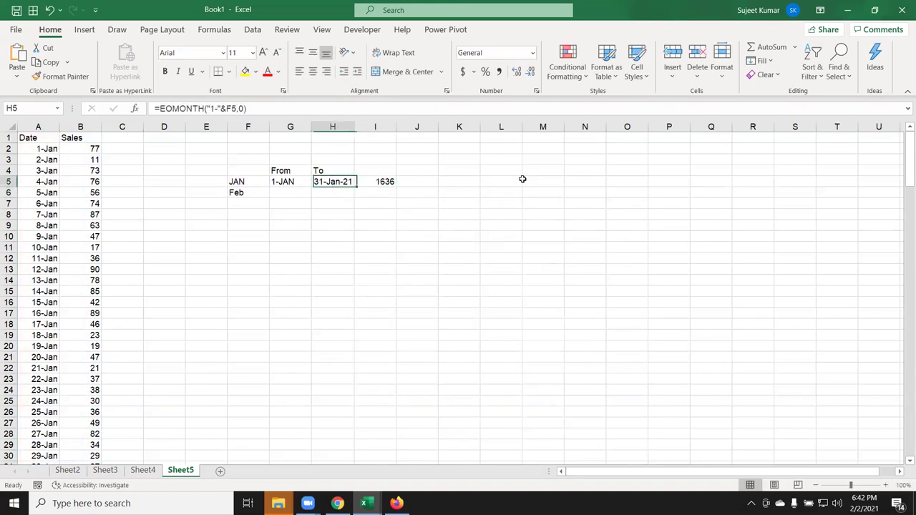
key(Left)
key(shift+Right)
key(Delete)
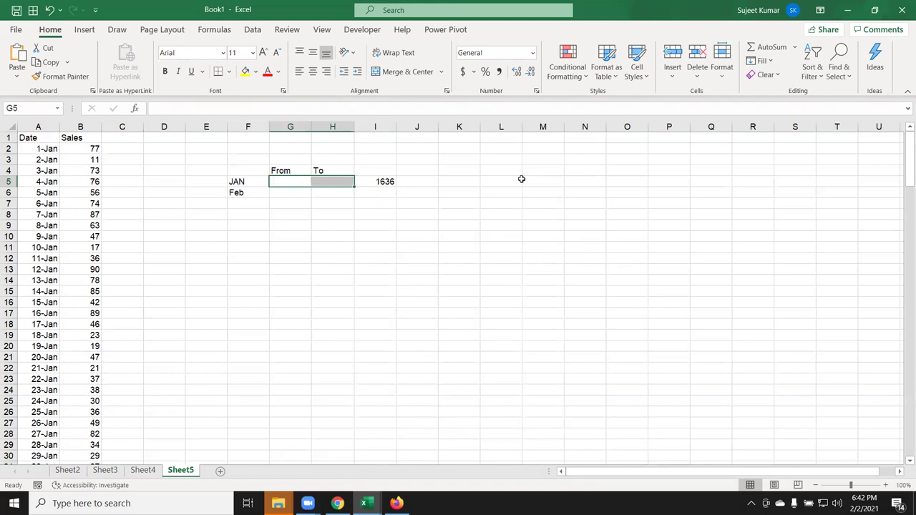
Move the SUMIFS formula from I5 to G5 and fill it down to G6 for Feb's 1431
key(Right)
key(Right)
key(ctrl+x)
key(Left)
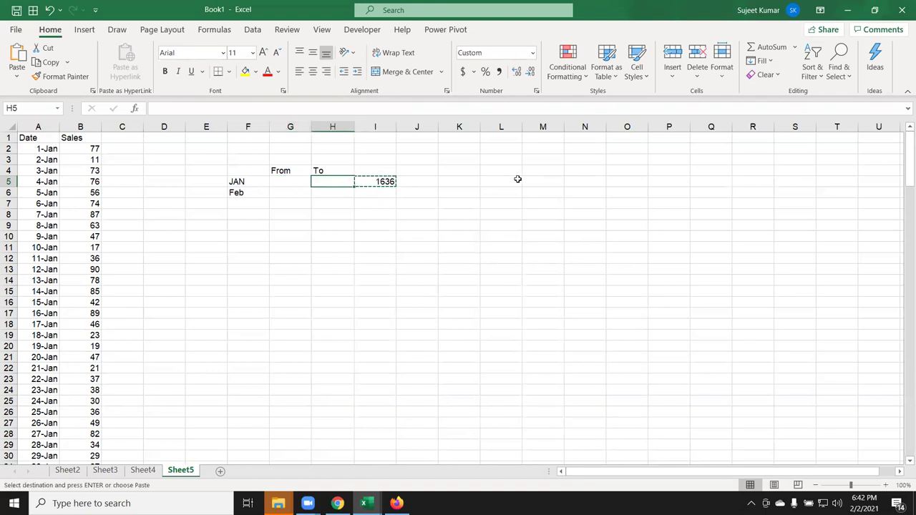
key(Left)
key(ctrl+v)
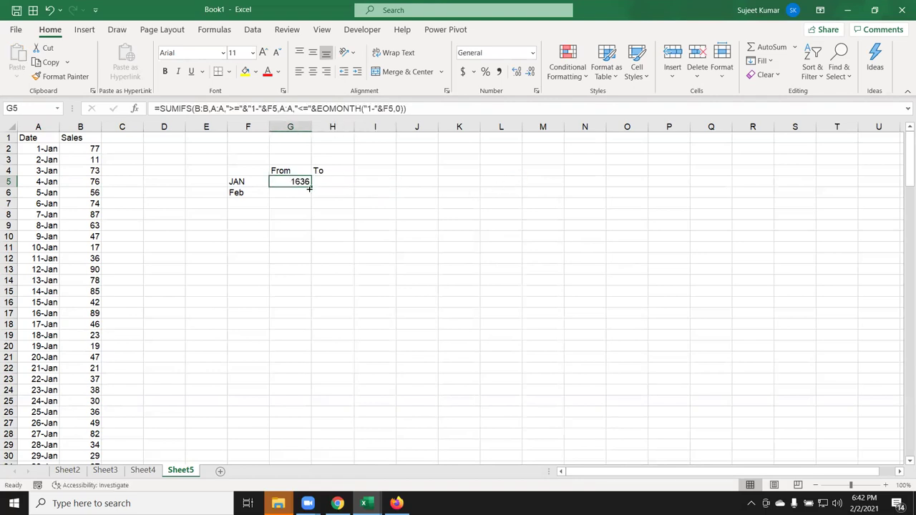
drag(309, 187, 310, 198)
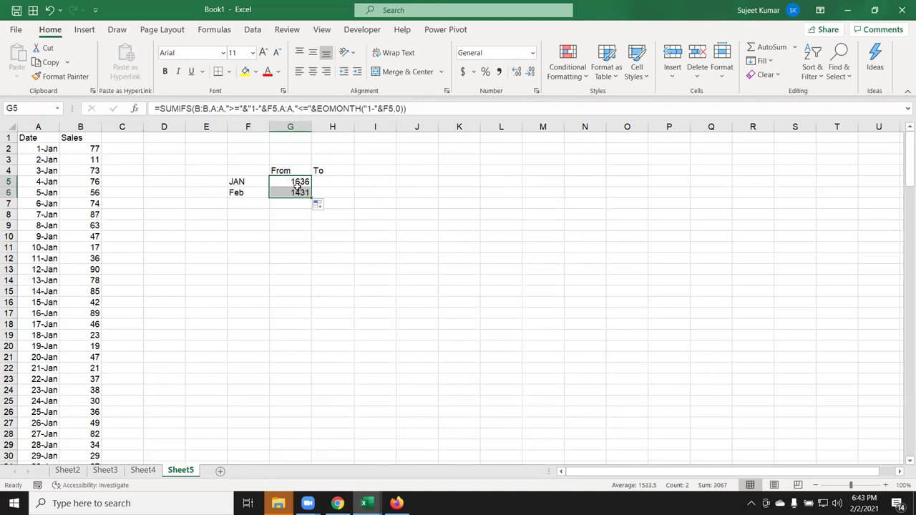
double_click(289, 182)
double_click(289, 182)
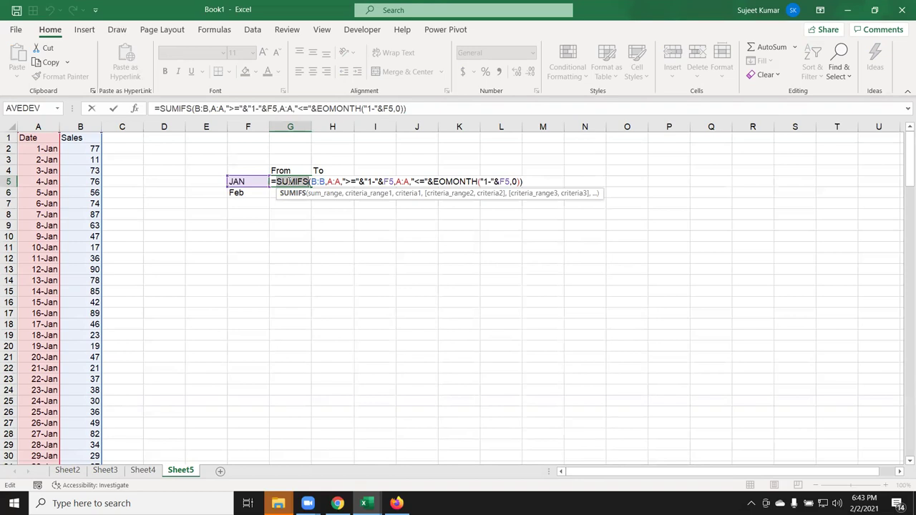
key(Return)
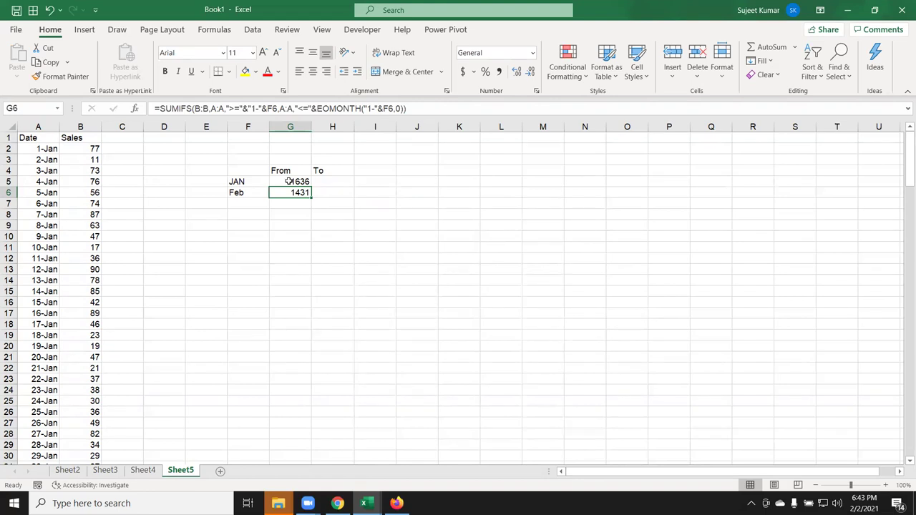
Switch to the Chrome window and browse the ClassPlus content store's course listing
click(396, 503)
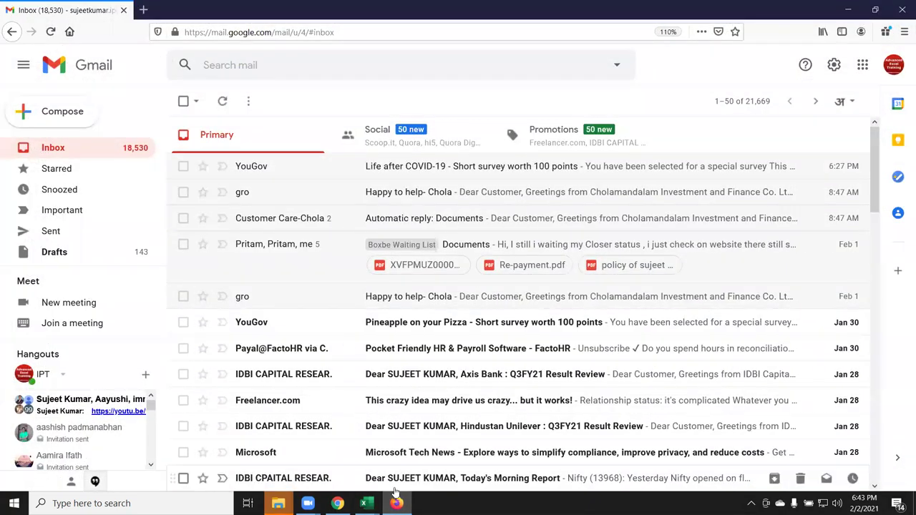
click(338, 503)
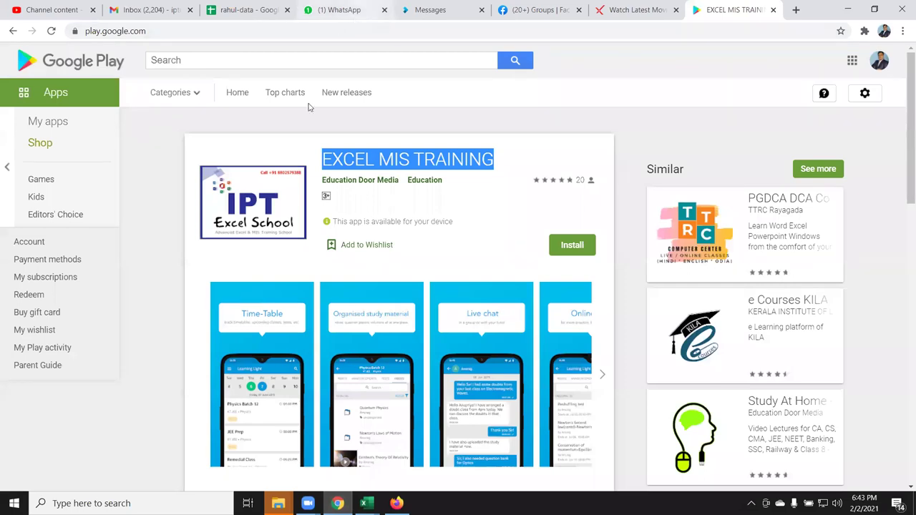
click(428, 11)
click(421, 55)
scroll(330, 340, down, 7)
scroll(329, 343, down, 3)
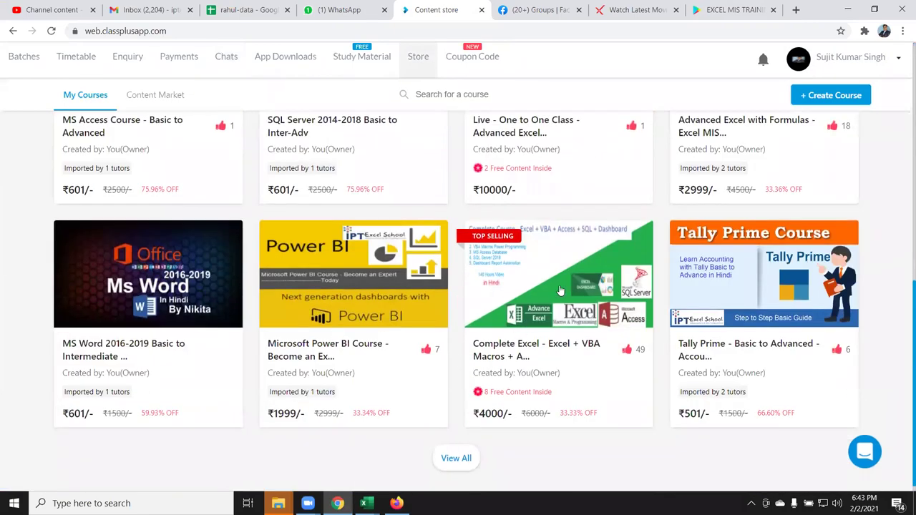
Review the Complete Excel course overview, priced ₹4000 with 291 videos
scroll(562, 290, up, 1)
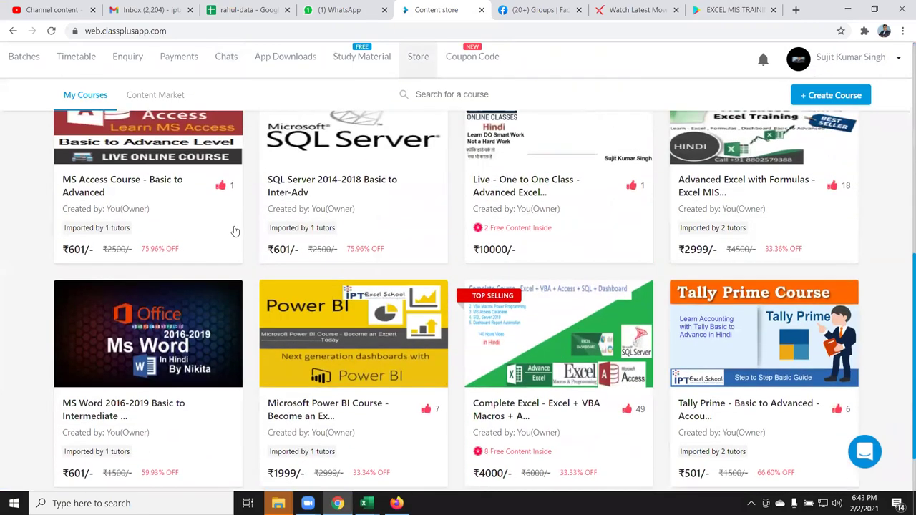
click(568, 343)
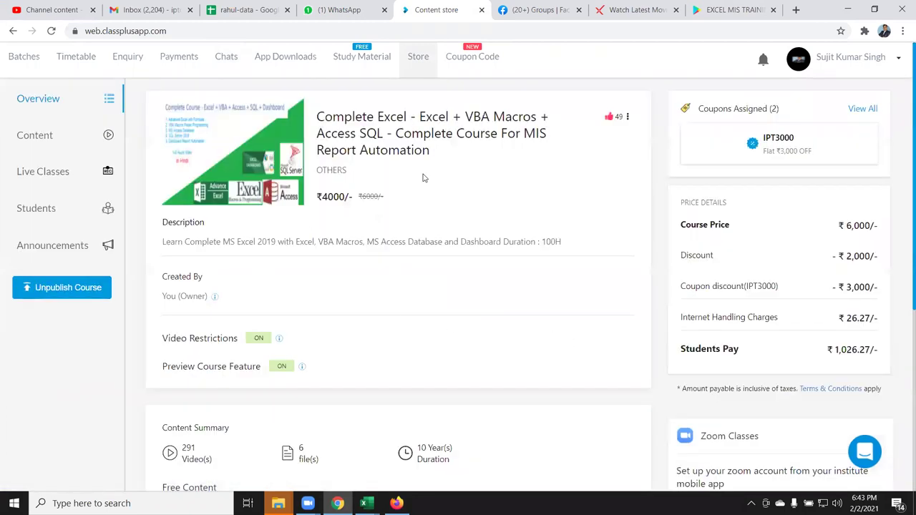
double_click(439, 115)
click(438, 126)
double_click(362, 134)
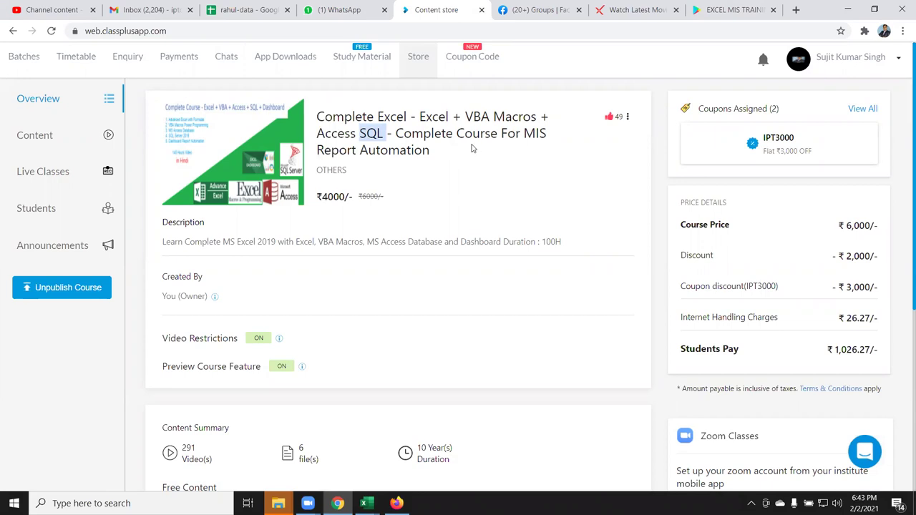
double_click(511, 135)
scroll(451, 264, down, 3)
scroll(223, 218, up, 2)
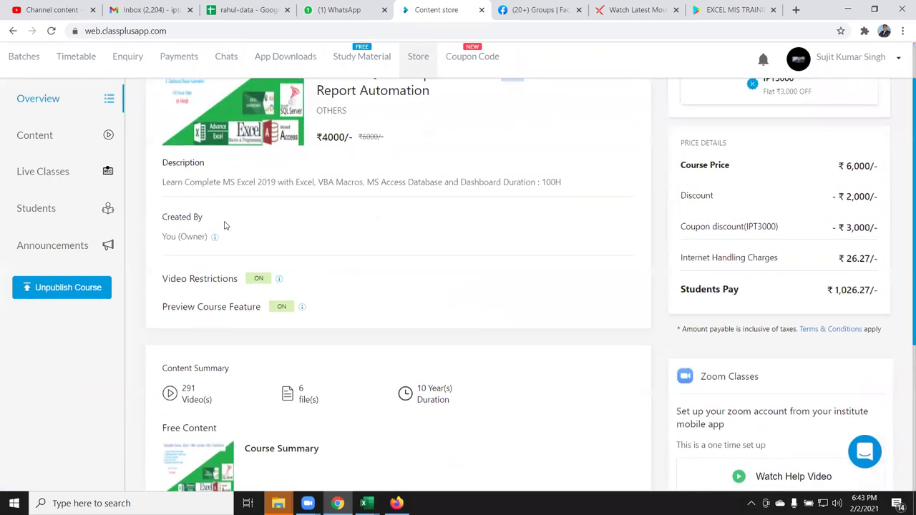
scroll(293, 297, down, 2)
double_click(189, 269)
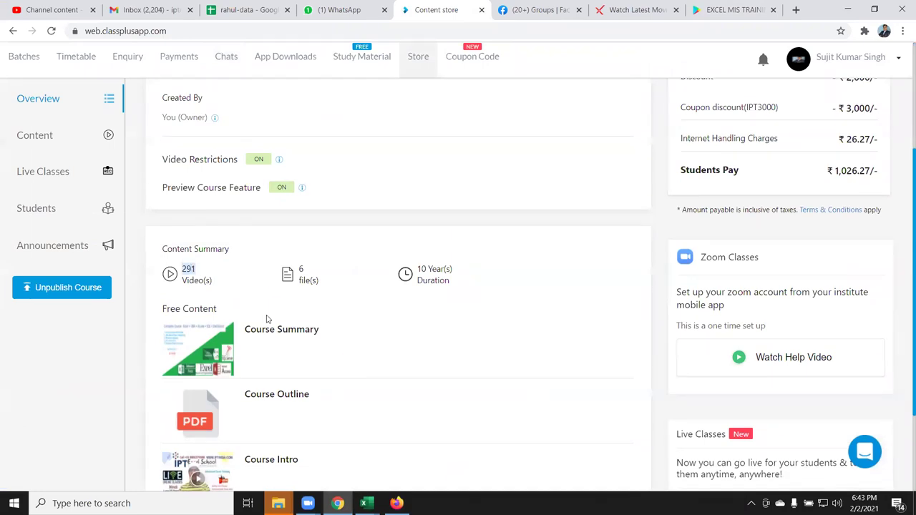
scroll(304, 325, down, 1)
scroll(304, 324, down, 1)
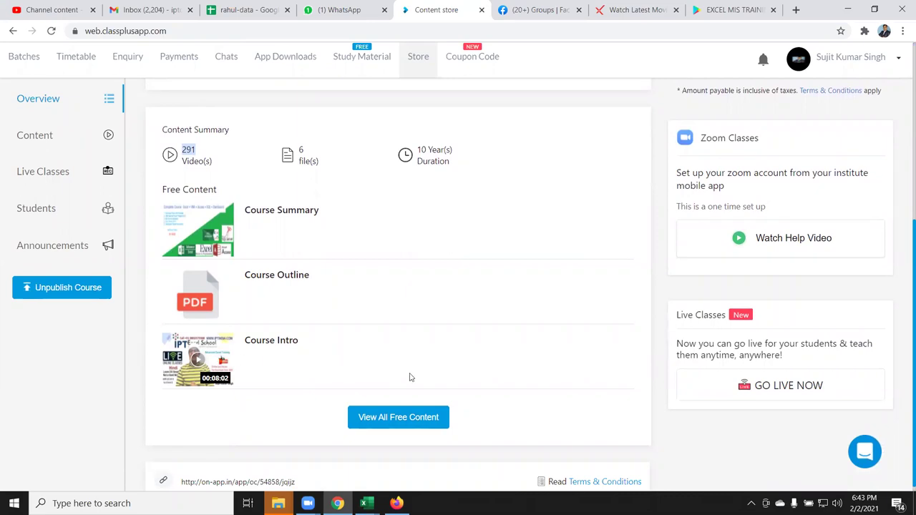
scroll(410, 377, up, 4)
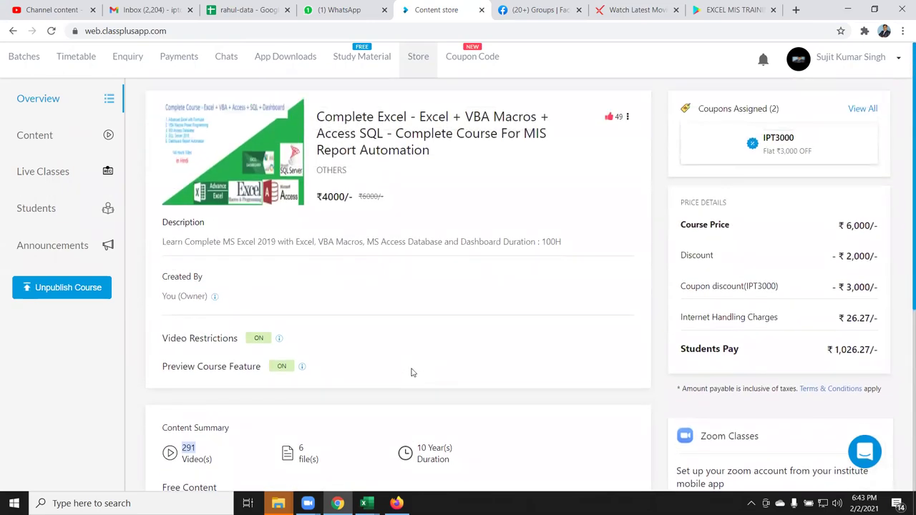
Return to the My Courses store page and scroll through the course cards
click(12, 31)
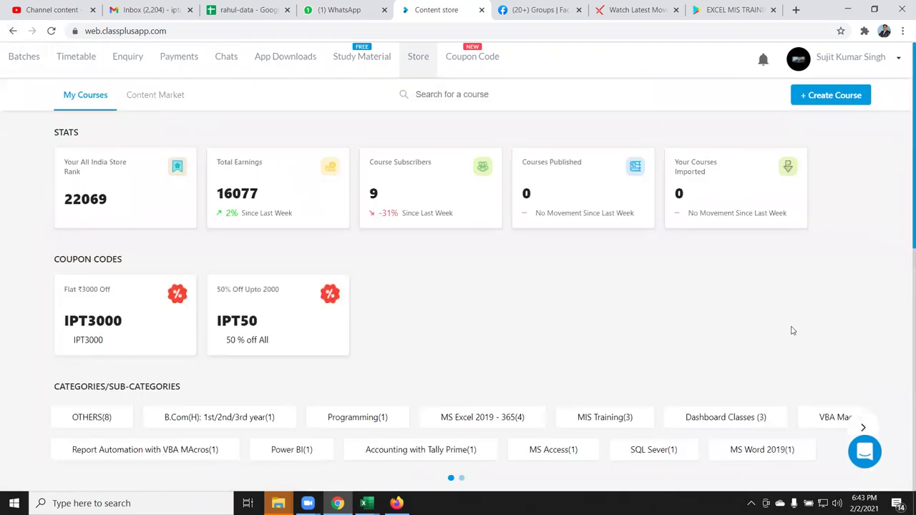
scroll(792, 330, down, 3)
scroll(773, 344, down, 2)
scroll(754, 352, down, 2)
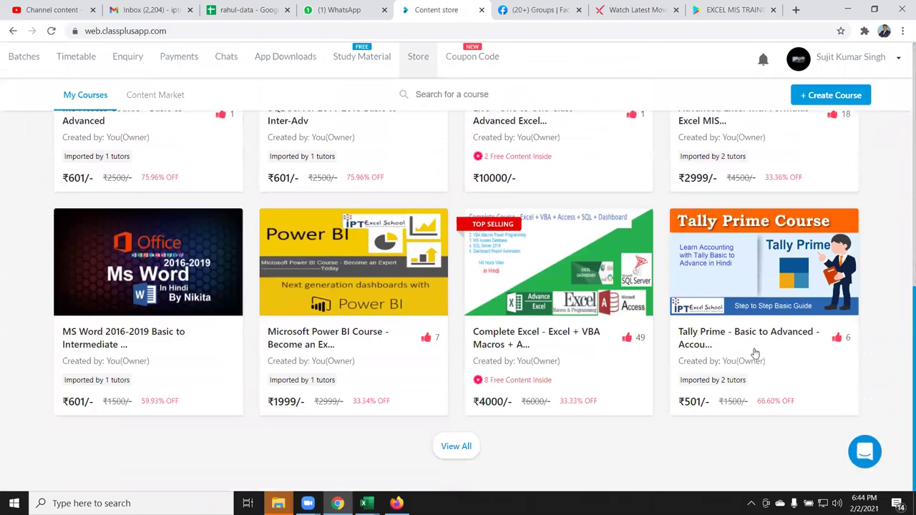
scroll(667, 265, up, 4)
scroll(667, 265, up, 4)
scroll(667, 266, up, 2)
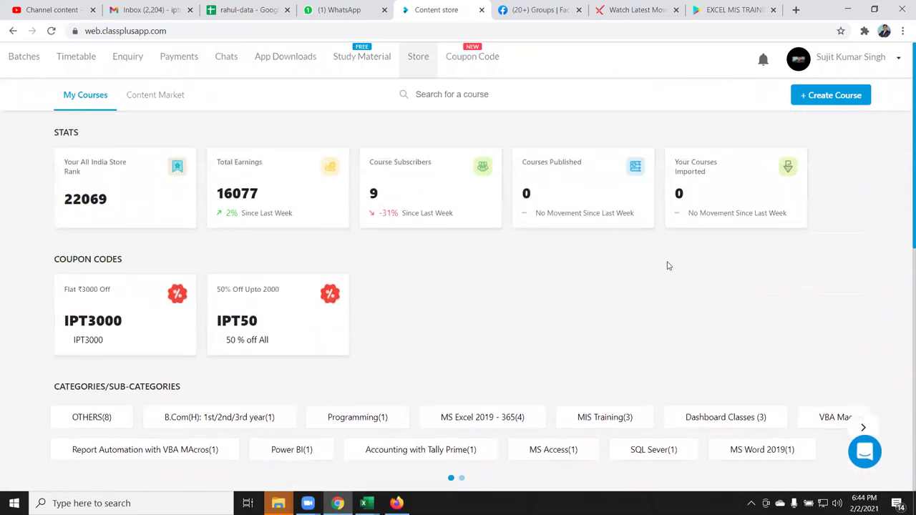
scroll(667, 265, down, 4)
scroll(667, 266, down, 3)
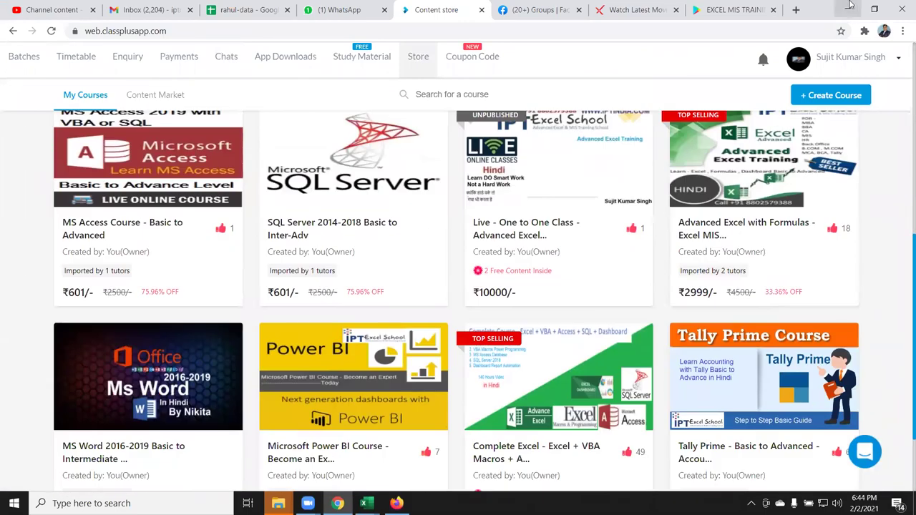
Minimize the ClassPlus and Gmail browser windows to bring Book1's Sheet5 back into view
click(844, 12)
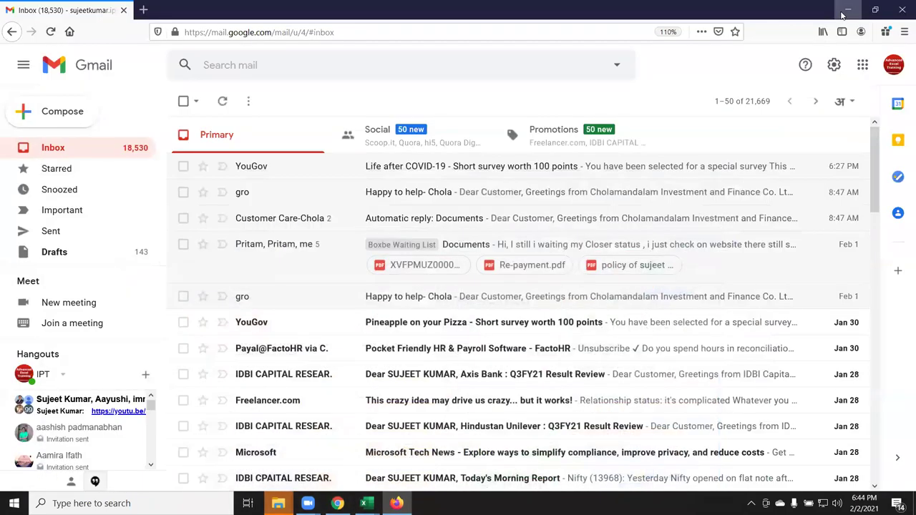
click(842, 13)
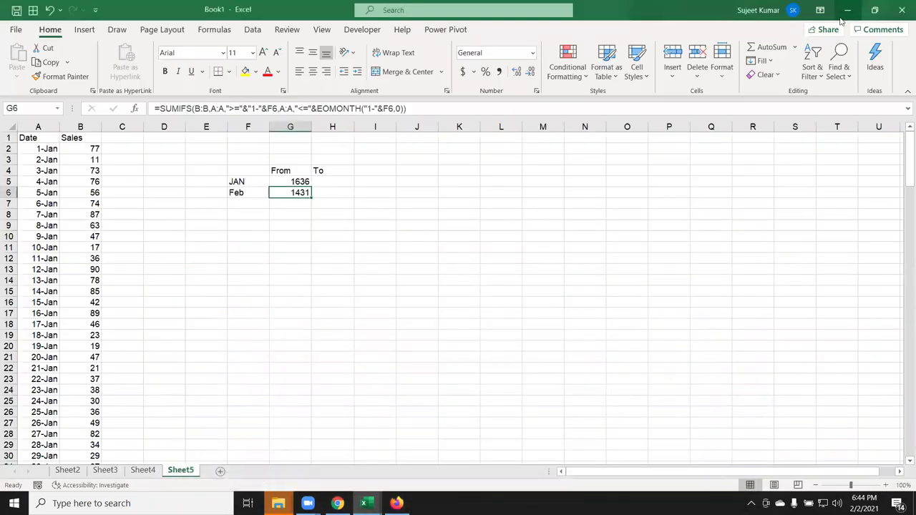